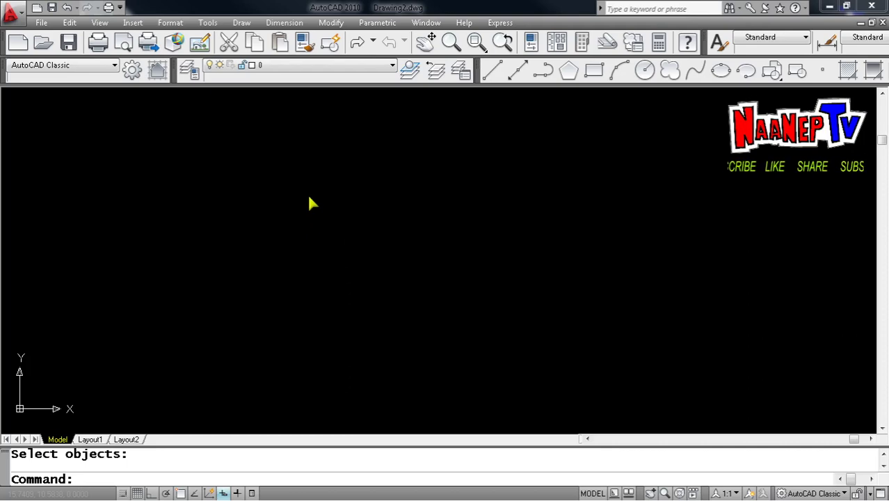
pyautogui.click(240, 23)
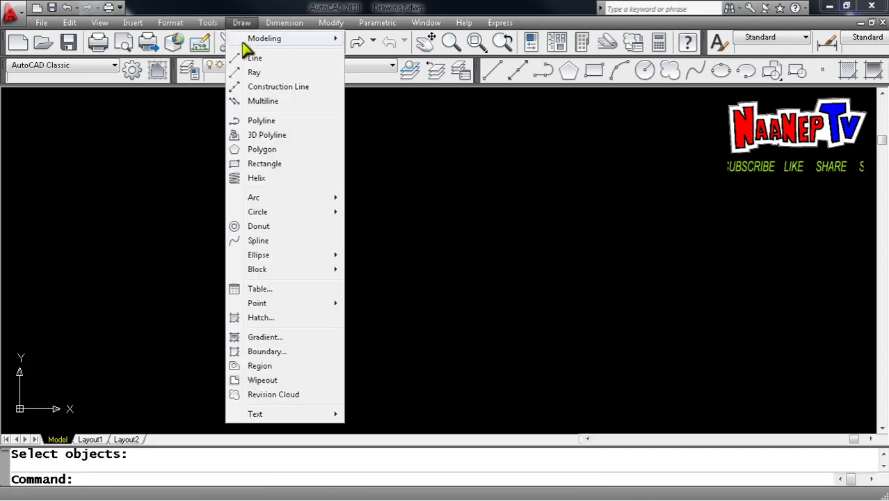
pyautogui.click(273, 122)
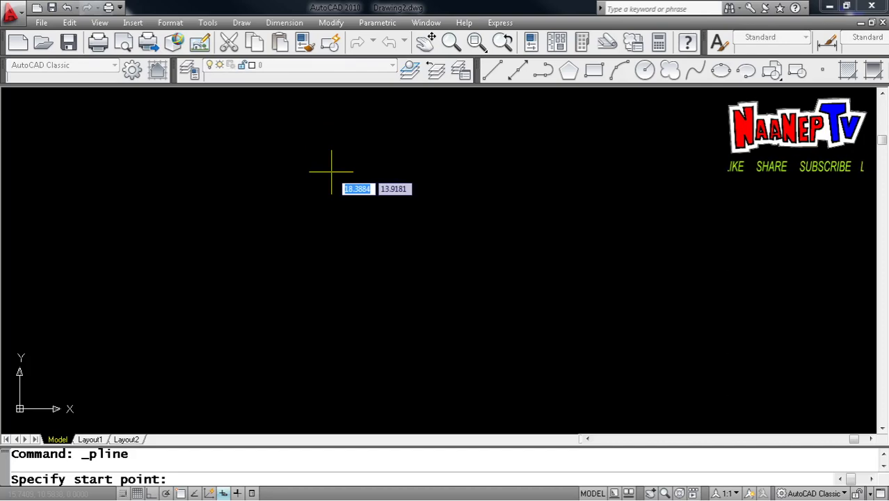
pyautogui.press('Escape')
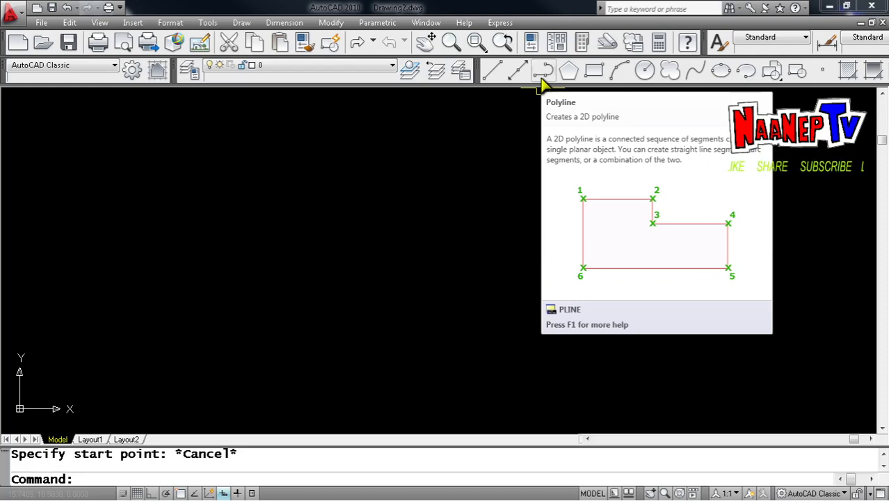
pyautogui.press('Escape')
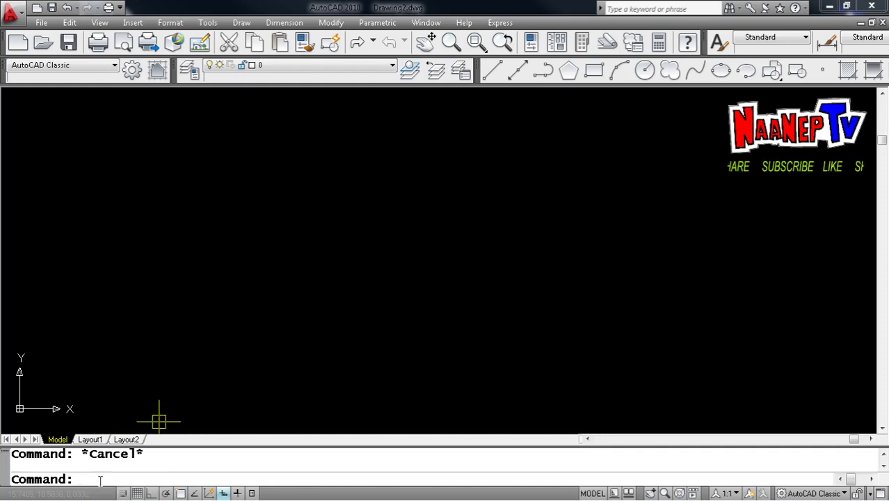
pyautogui.write('PL')
pyautogui.press('Return')
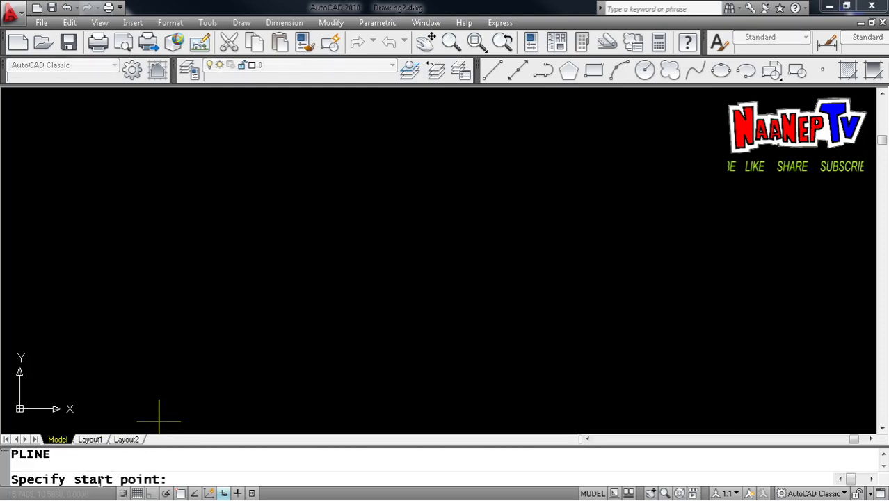
pyautogui.press('Escape')
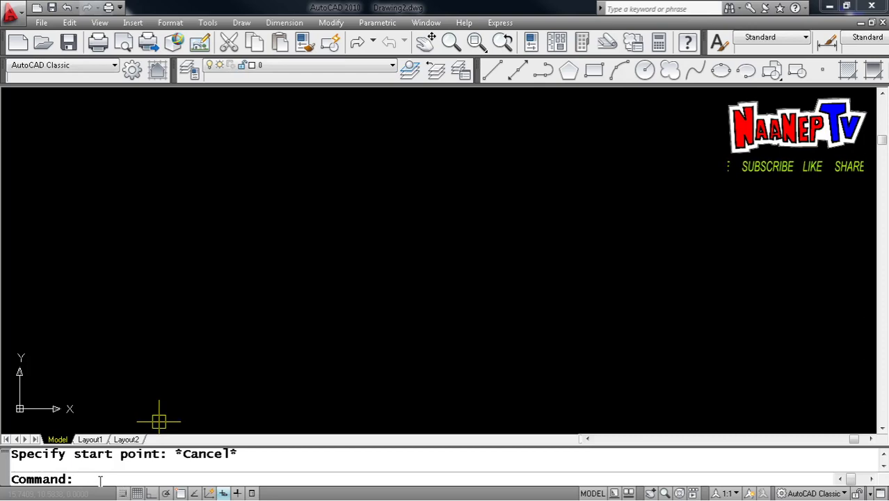
# Draw a polyline of six connected straight segments zigzagging across the empty drawing area and turning downward at its end.
pyautogui.write('PL')
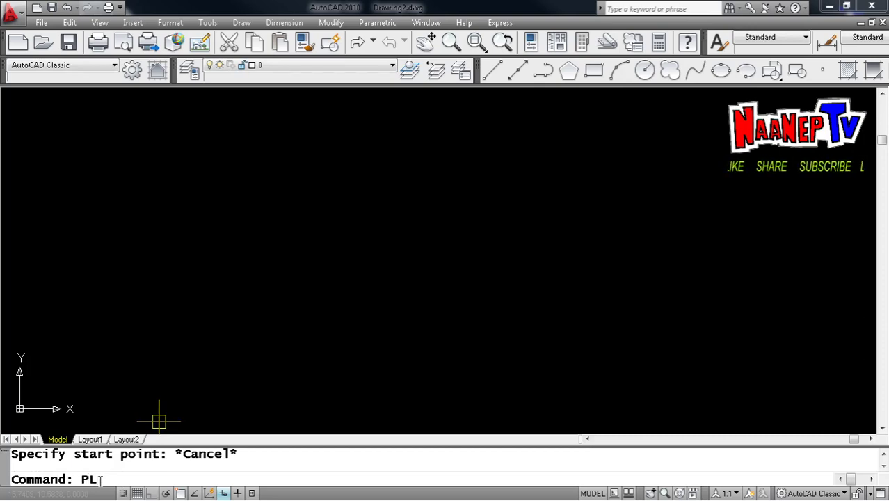
pyautogui.press('Return')
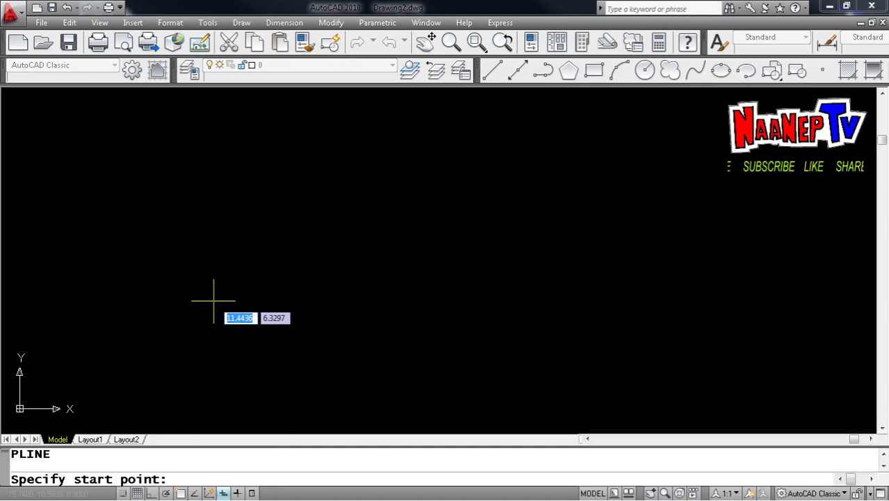
pyautogui.click(182, 264)
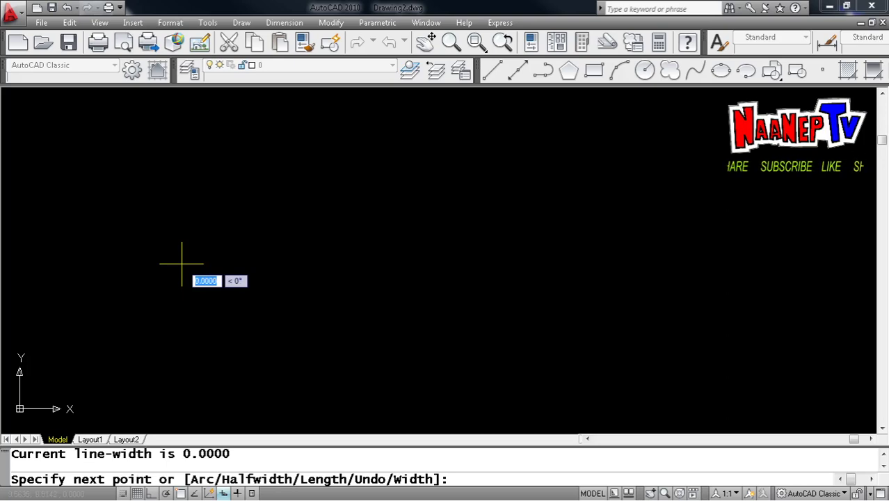
pyautogui.click(270, 251)
pyautogui.click(344, 208)
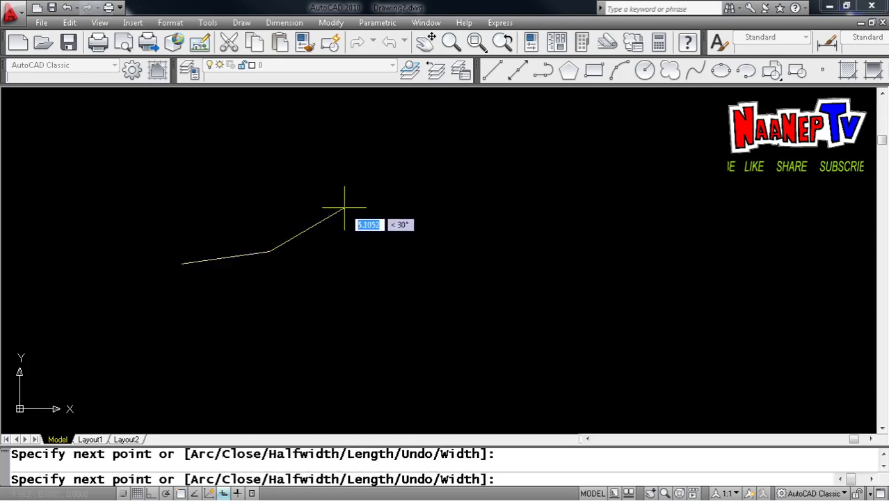
pyautogui.click(409, 253)
pyautogui.click(470, 233)
pyautogui.click(572, 220)
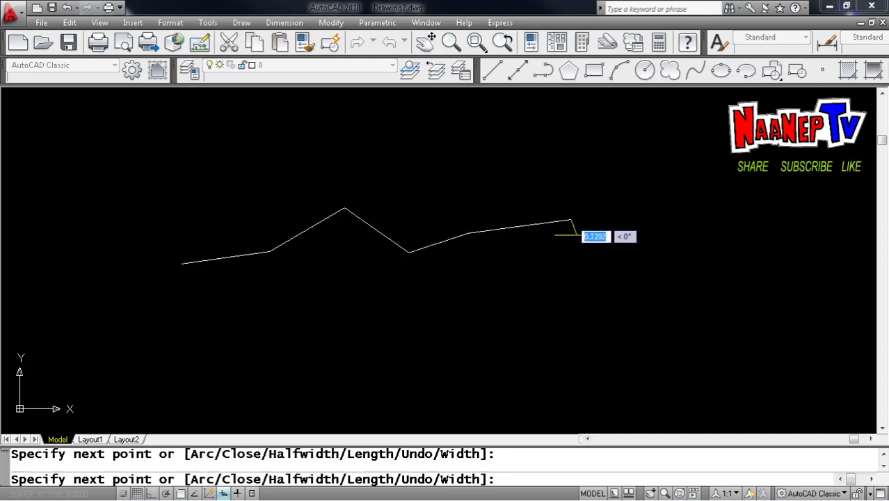
pyautogui.click(584, 277)
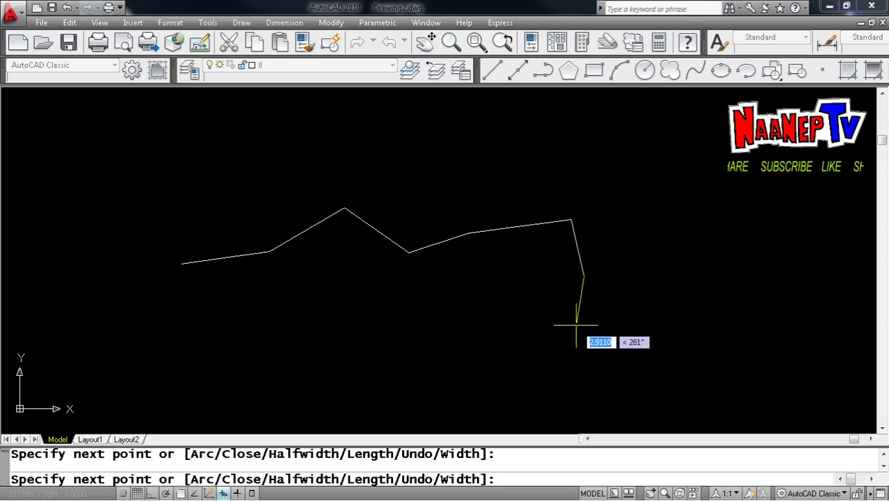
# Switch the polyline to Arc mode and add four wavy arc segments running back below the straight segments.
pyautogui.write('A')
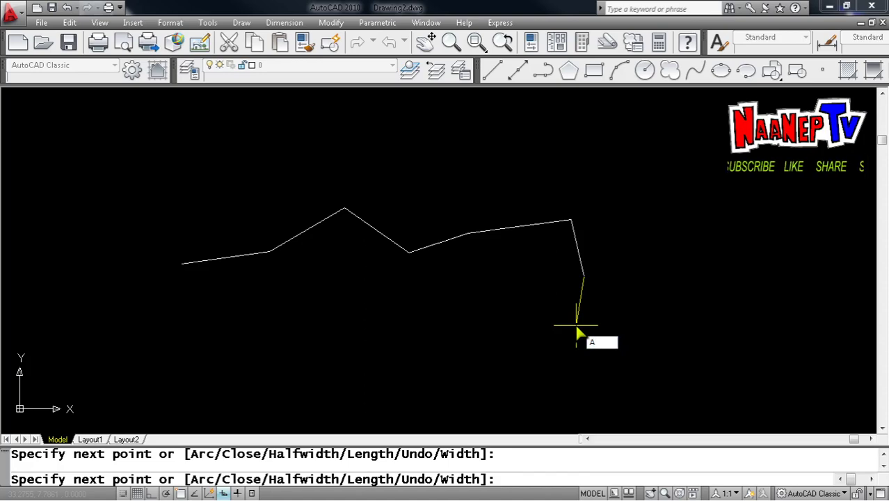
pyautogui.press('Return')
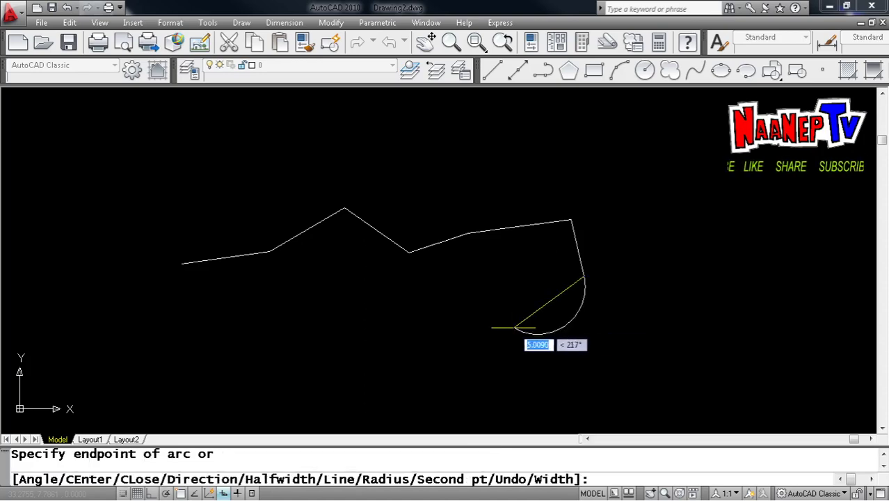
pyautogui.click(502, 330)
pyautogui.click(444, 340)
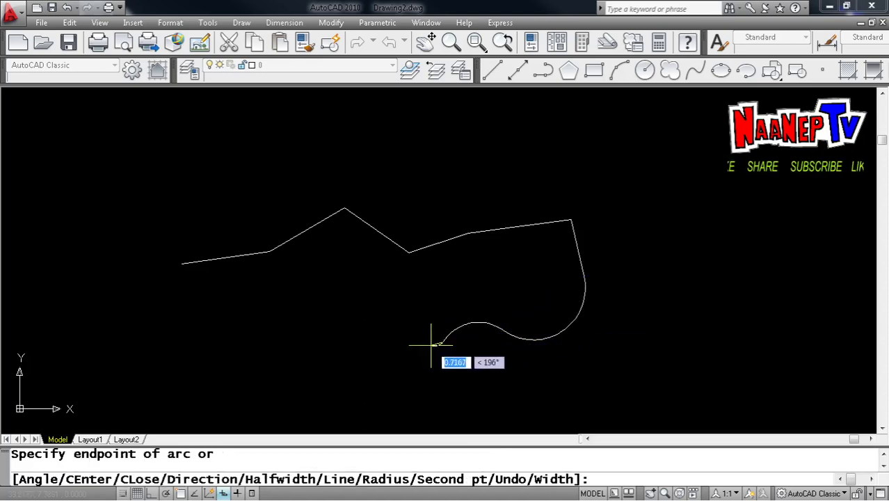
pyautogui.click(387, 350)
pyautogui.click(347, 367)
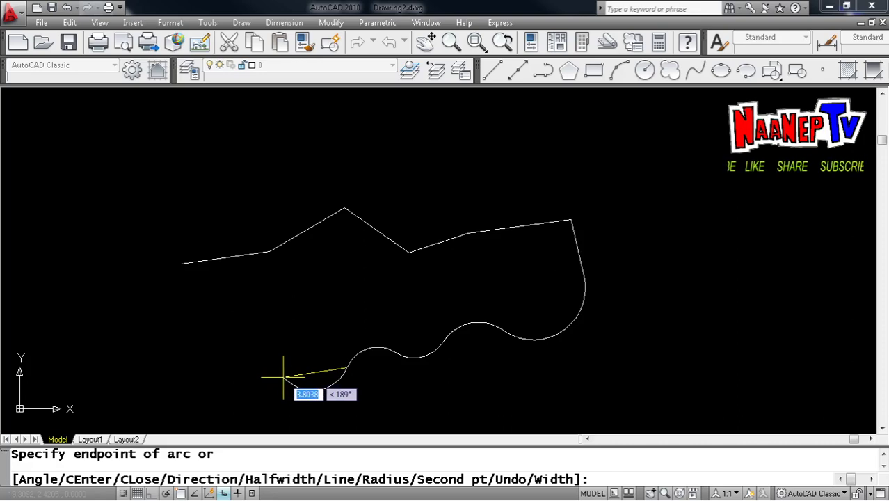
# Return the polyline to Line mode, add two straight segments toward the start point, and close the shape.
pyautogui.write('L')
pyautogui.press('Return')
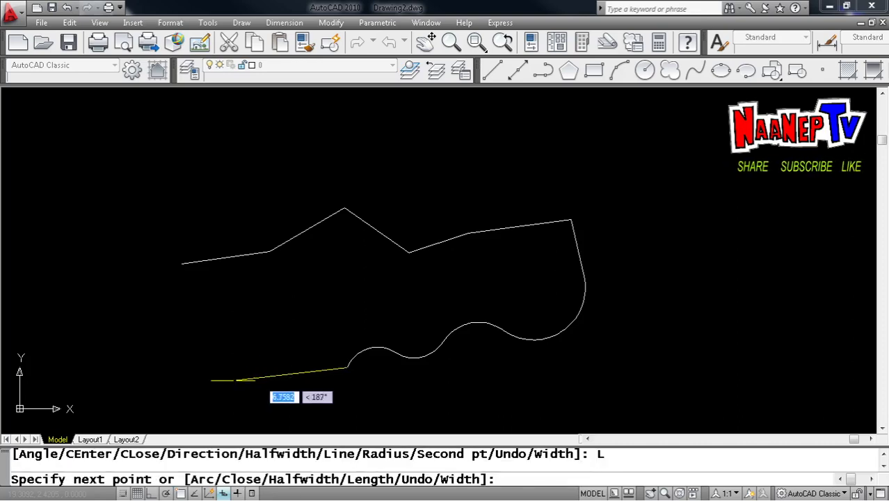
pyautogui.click(233, 379)
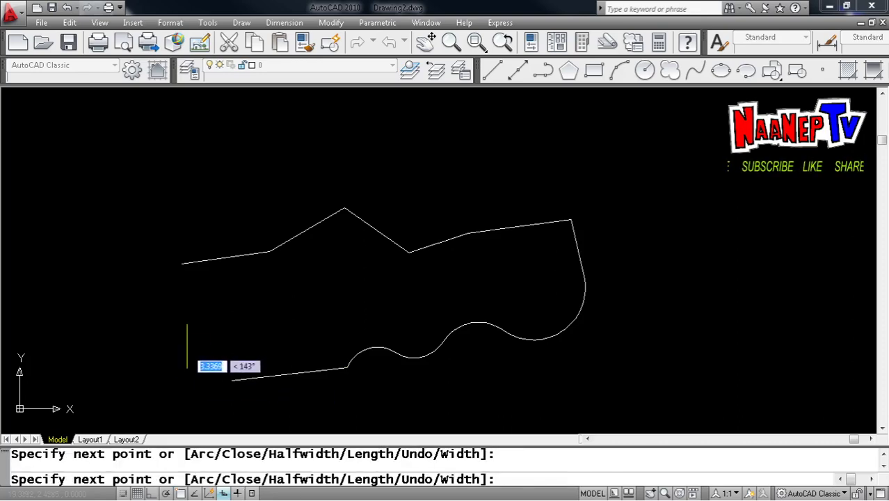
pyautogui.click(200, 318)
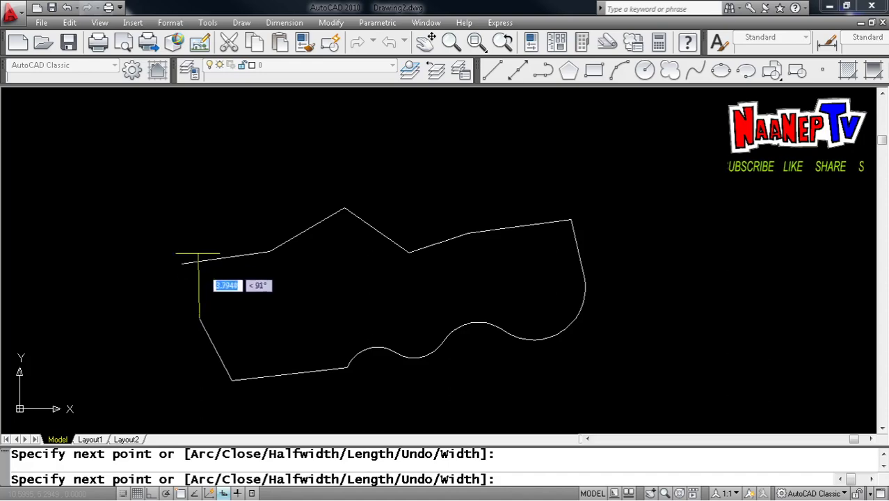
pyautogui.write('c')
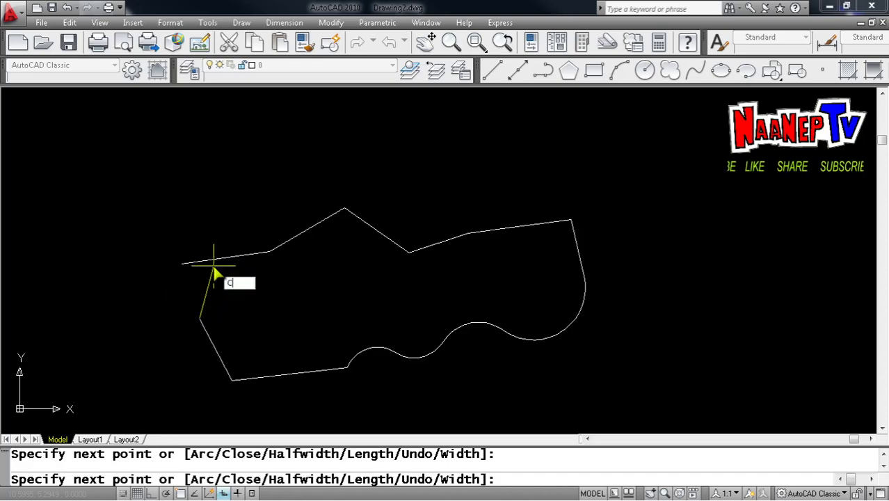
pyautogui.press('Return')
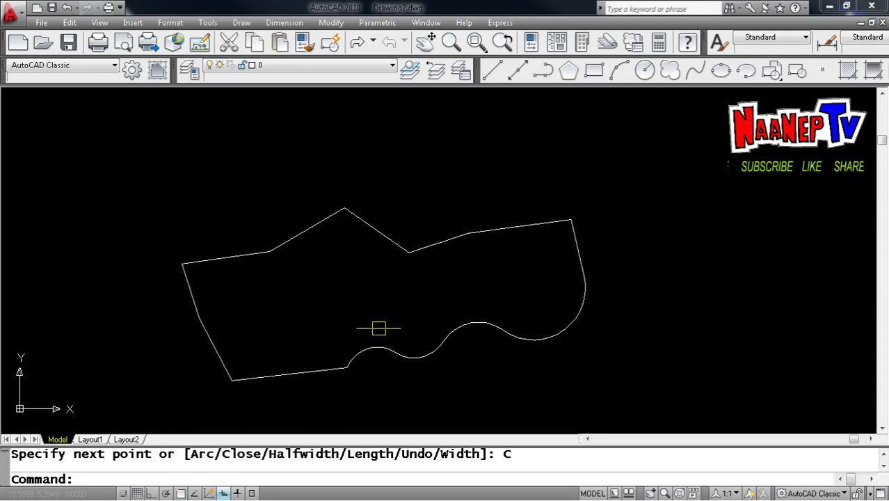
# Start a new polyline in the empty area above the closed shape.
pyautogui.scroll(-3, 378, 328)
pyautogui.scroll(3, 371, 279)
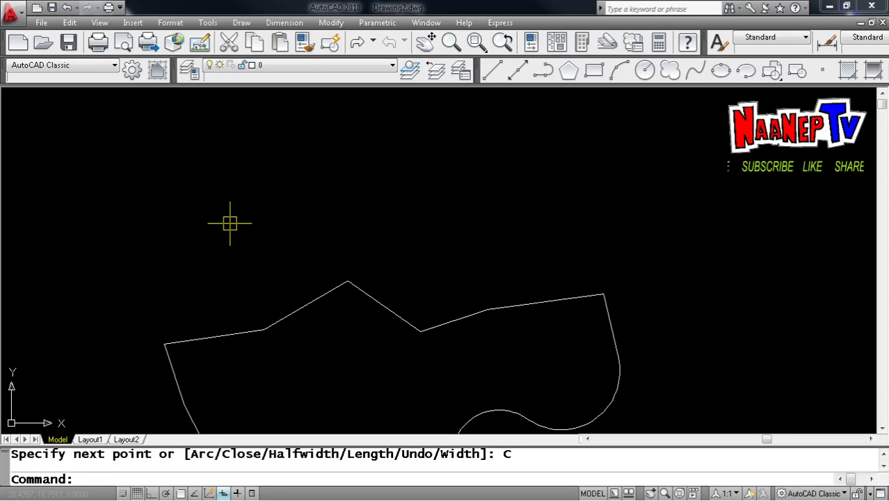
pyautogui.write('PLINE')
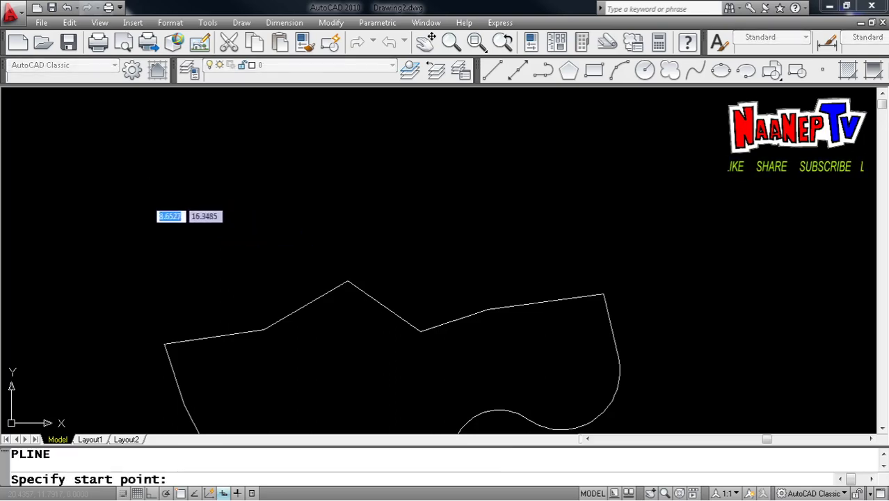
pyautogui.scroll(-2, 229, 208)
pyautogui.scroll(3, 236, 205)
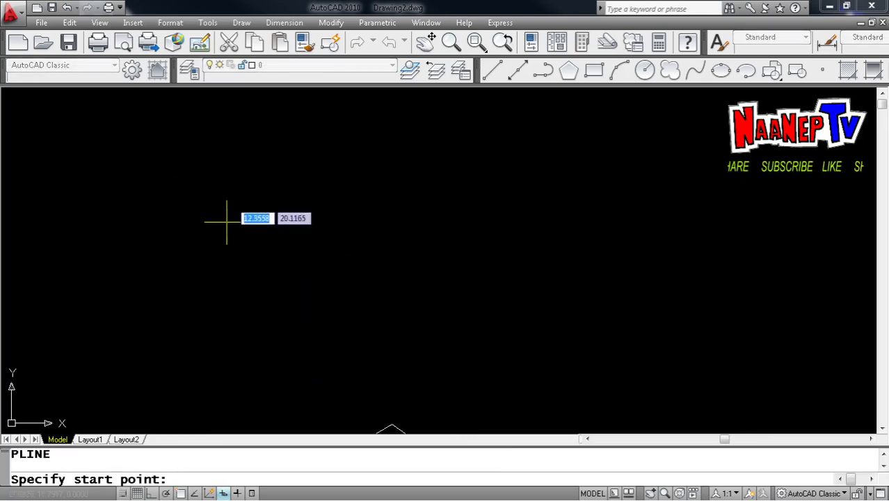
pyautogui.click(154, 260)
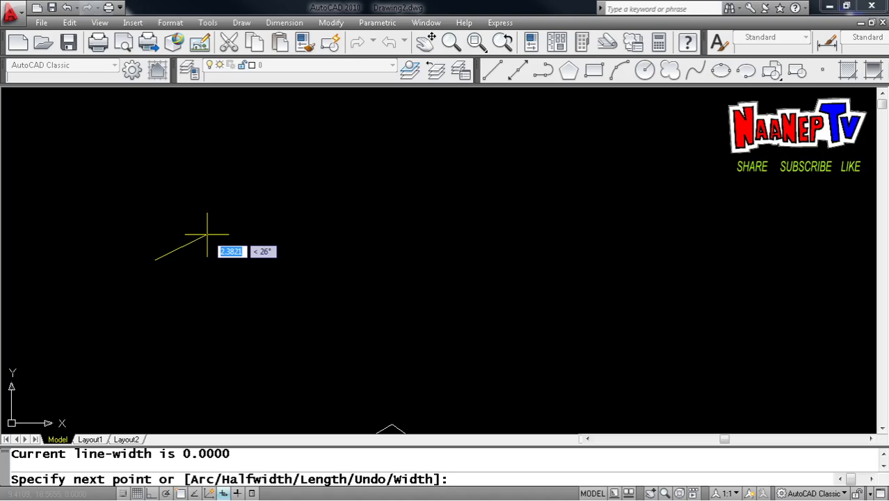
# Set the new polyline's starting and ending width to 0.1.
pyautogui.write('w')
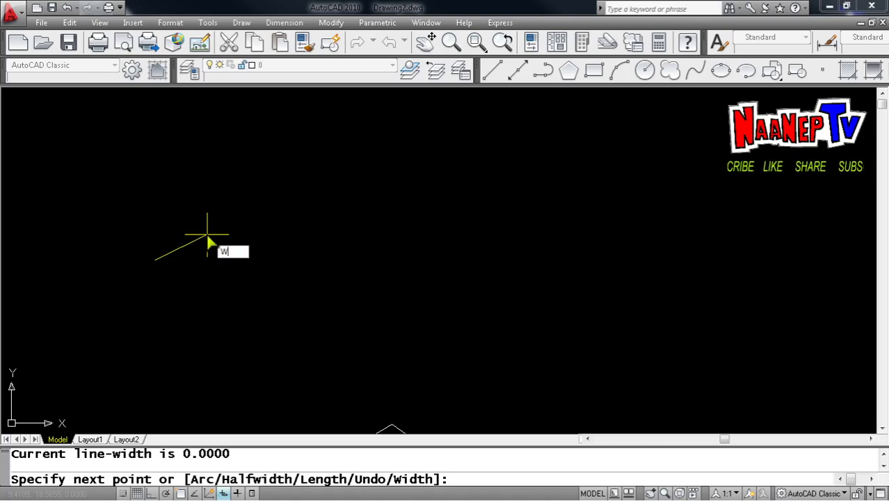
pyautogui.press('Return')
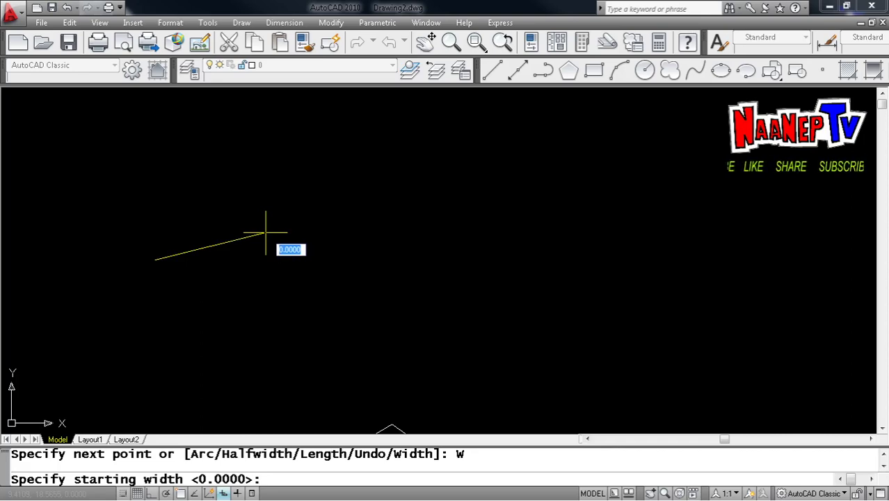
pyautogui.write('1')
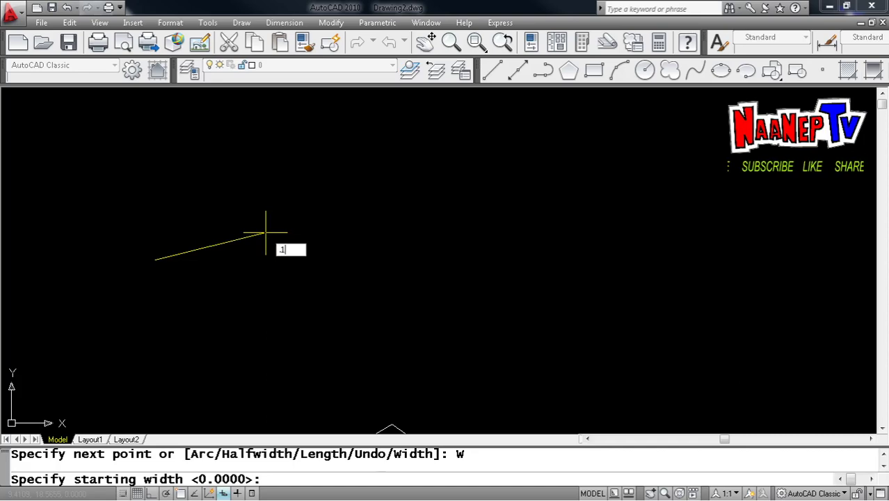
pyautogui.press('Return')
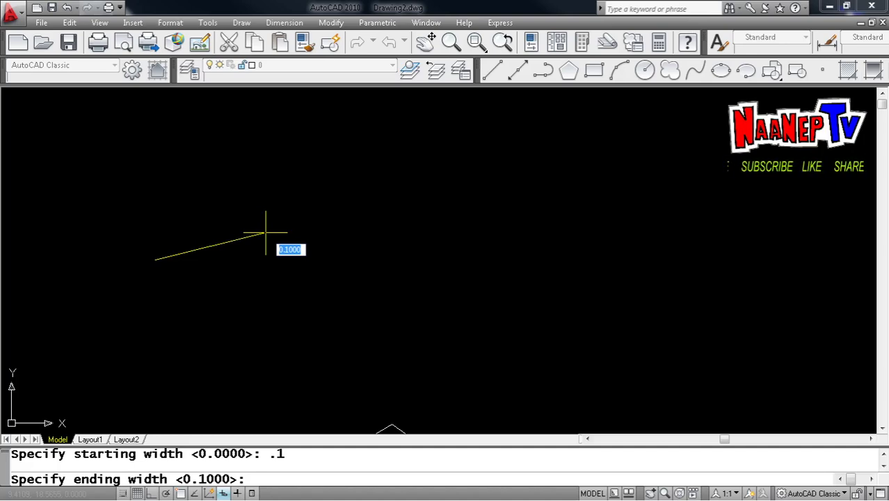
pyautogui.press('Return')
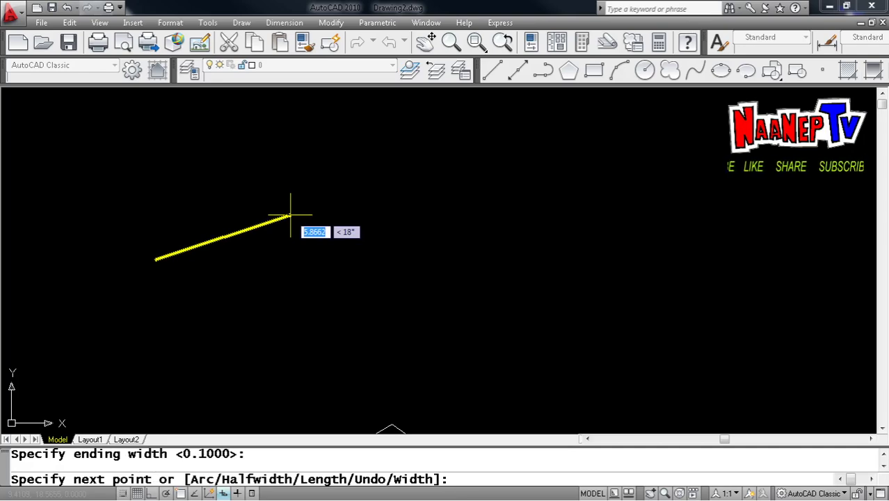
# Set the new polyline's starting and ending width to 0.
pyautogui.write('w')
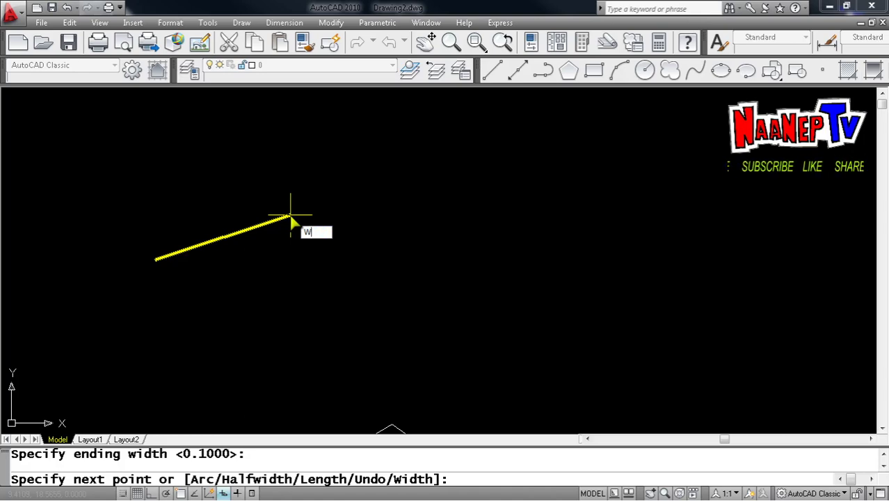
pyautogui.press('Return')
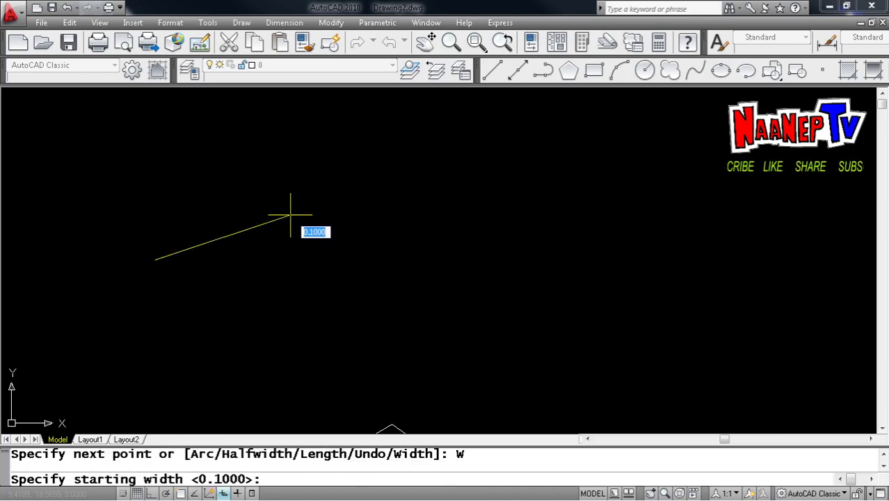
pyautogui.write('0')
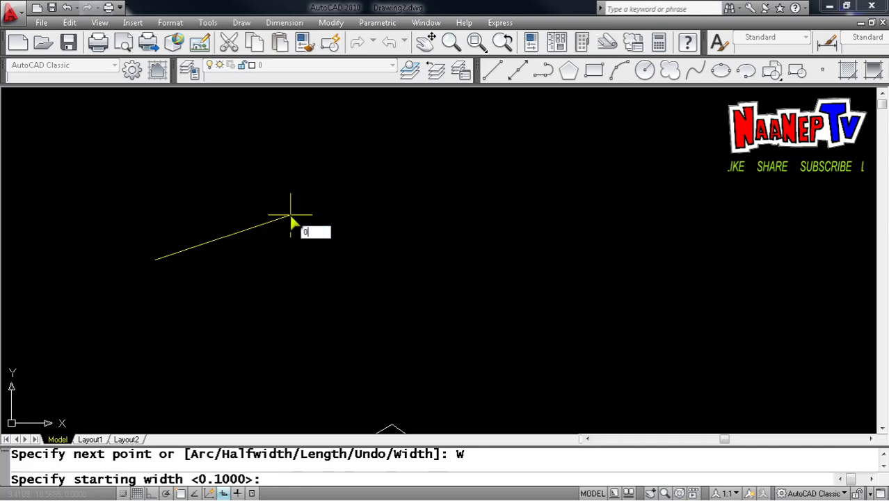
pyautogui.press('Return')
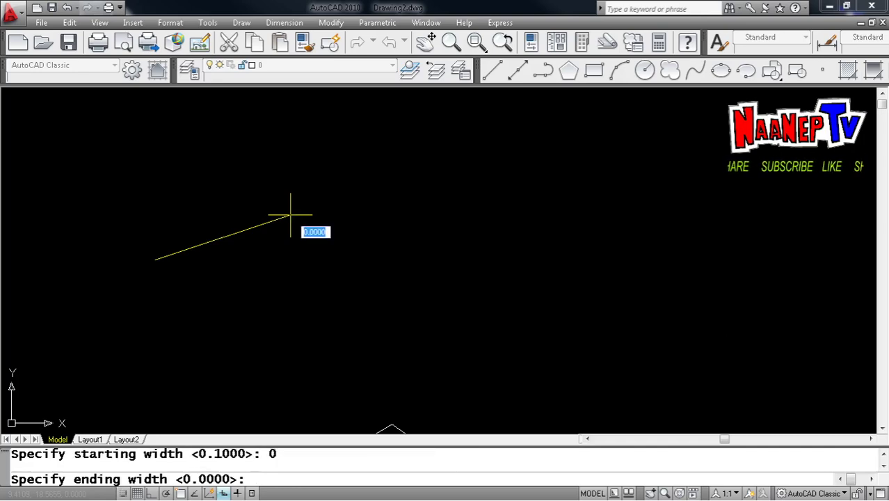
pyautogui.press('Return')
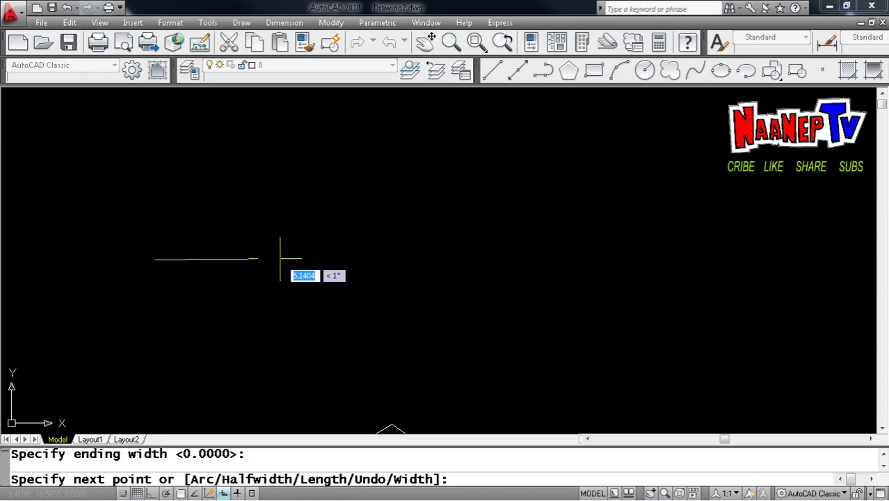
# Set the current polyline's starting and ending width to 0.5.
pyautogui.write('w')
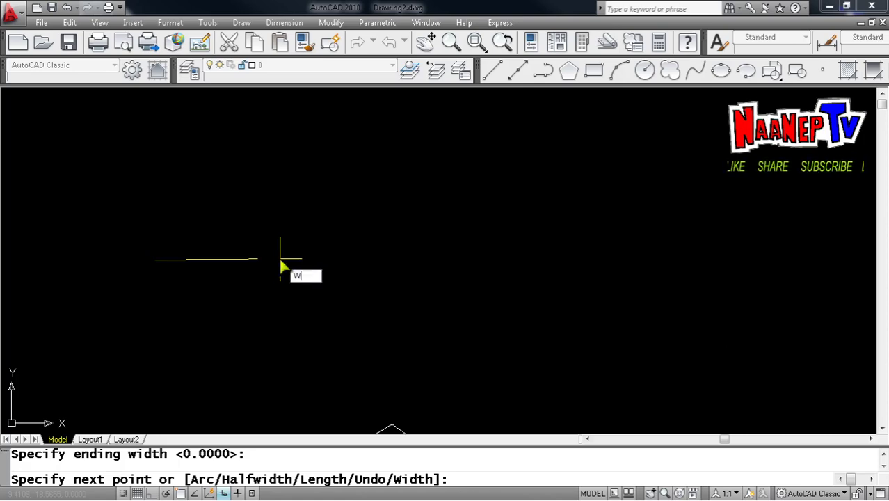
pyautogui.press('Return')
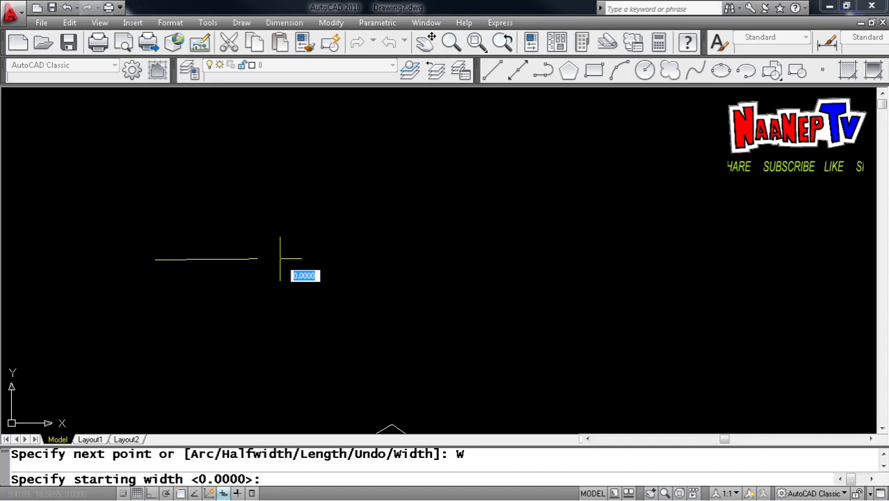
pyautogui.write('.5')
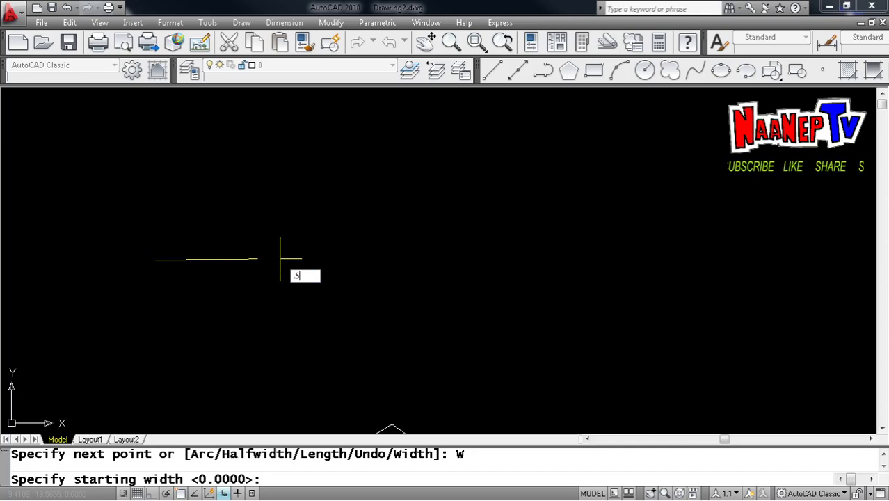
pyautogui.press('Return')
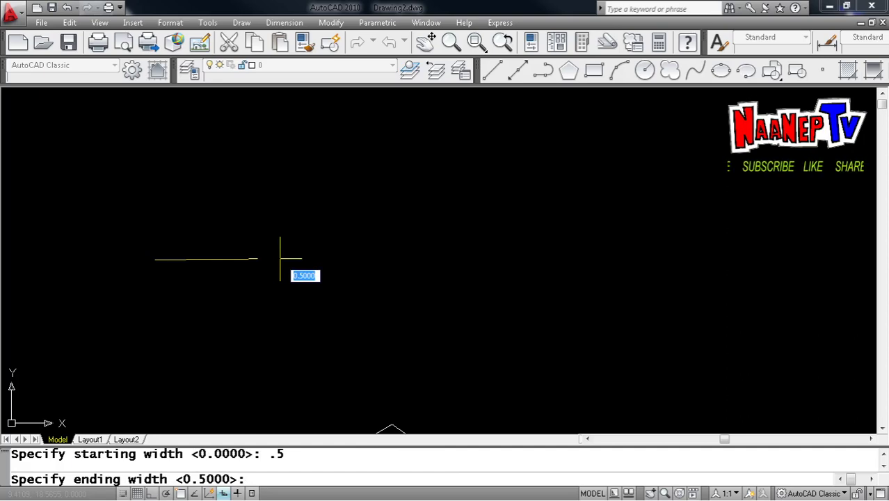
pyautogui.write('.5')
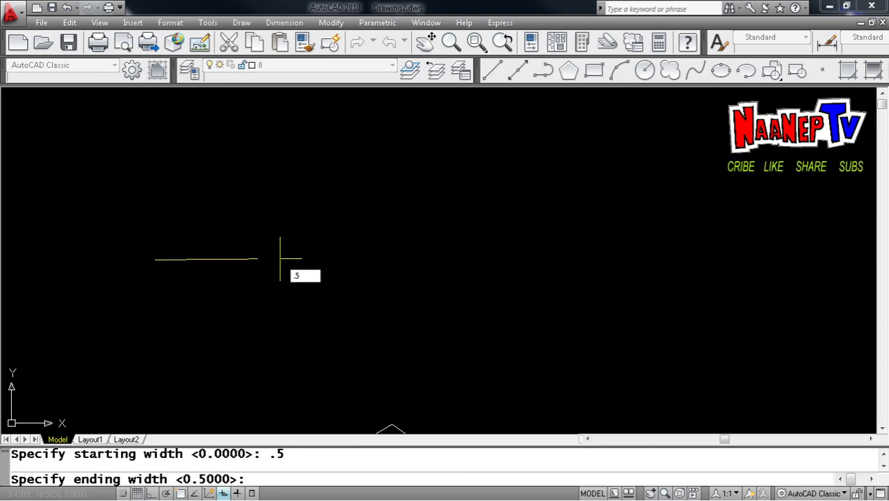
pyautogui.press('Return')
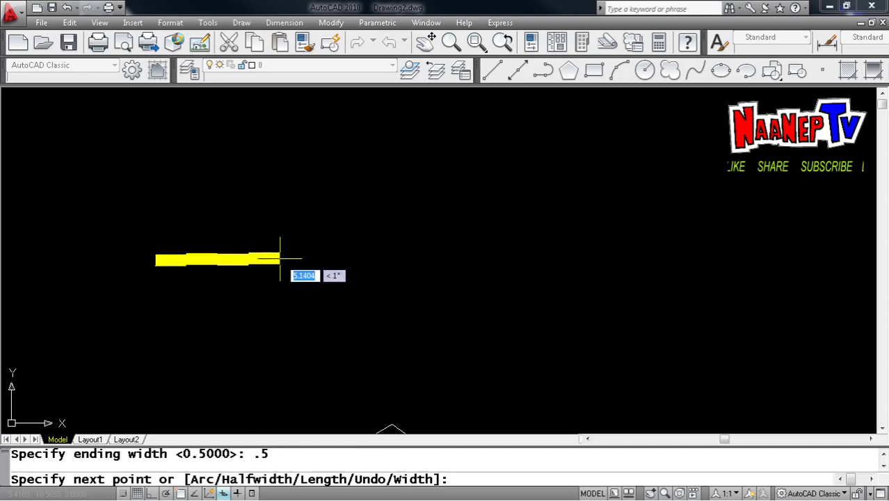
# Draw an irregular outline of straight segments, going right along the upper side and back along the lower side, and close it at the start point.
pyautogui.click(251, 245)
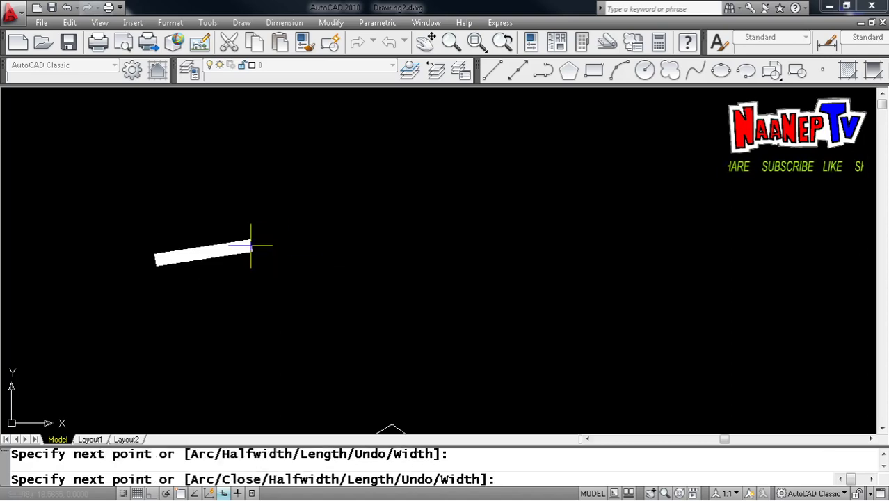
pyautogui.click(322, 185)
pyautogui.click(379, 208)
pyautogui.click(451, 218)
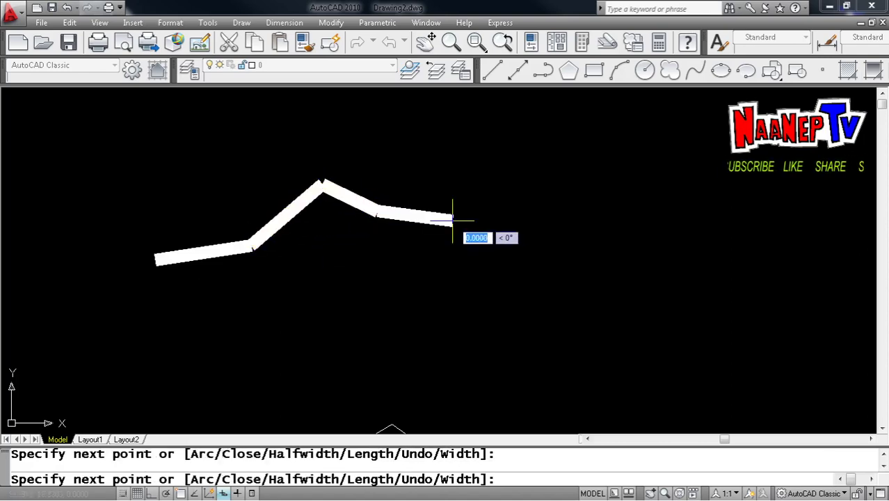
pyautogui.click(529, 259)
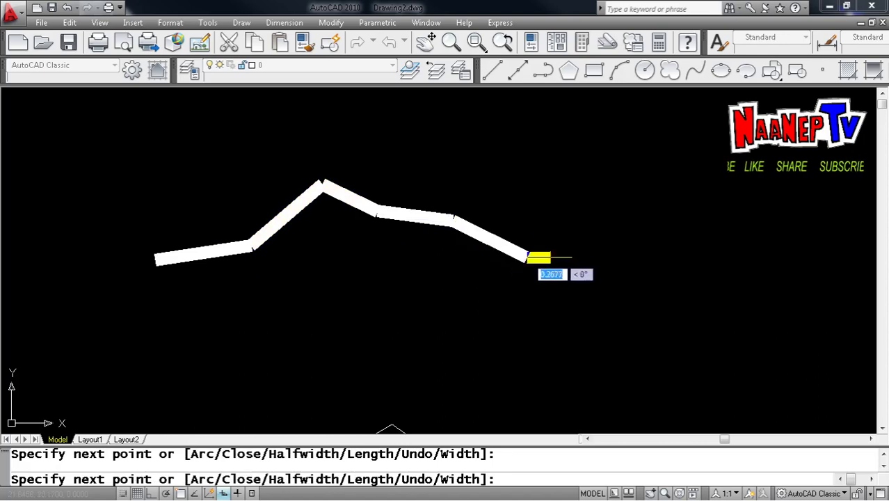
pyautogui.click(609, 269)
pyautogui.click(668, 308)
pyautogui.click(677, 333)
pyautogui.click(614, 356)
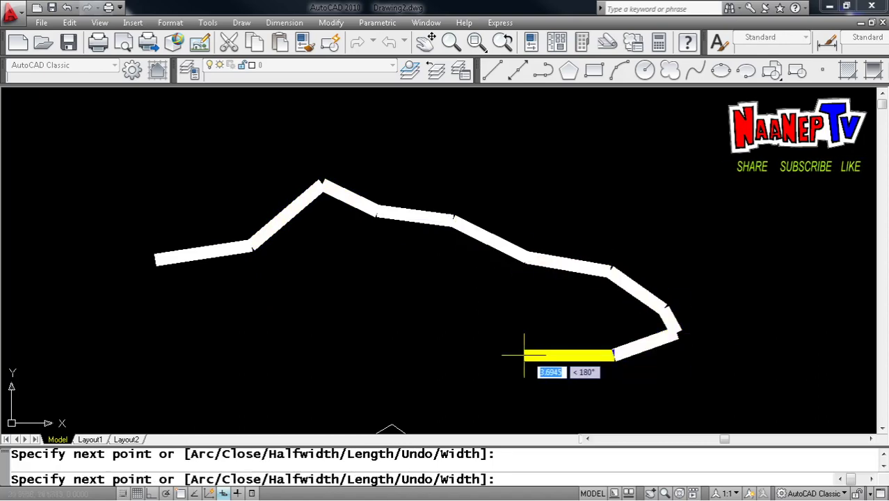
pyautogui.click(524, 355)
pyautogui.click(505, 331)
pyautogui.click(439, 324)
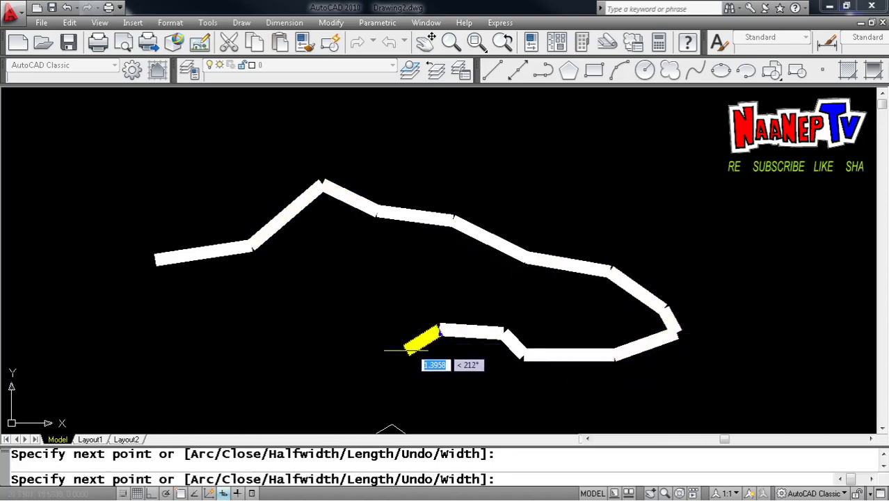
pyautogui.click(349, 361)
pyautogui.click(276, 352)
pyautogui.click(192, 319)
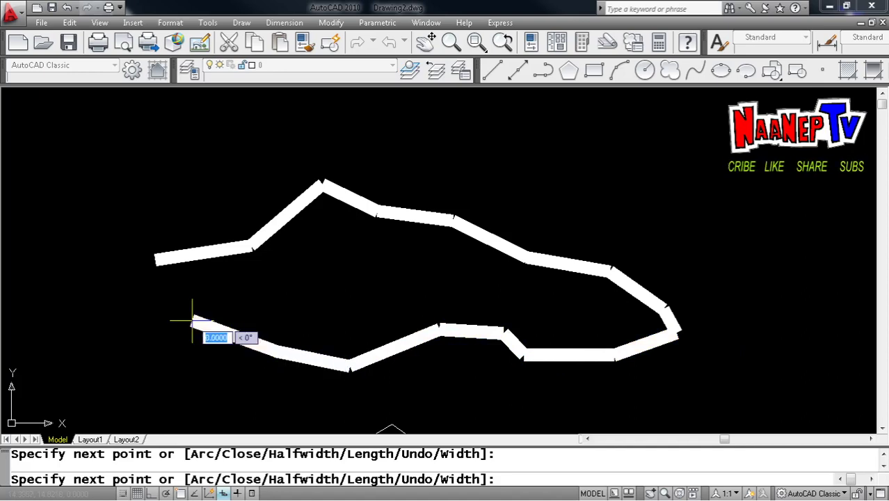
pyautogui.click(117, 340)
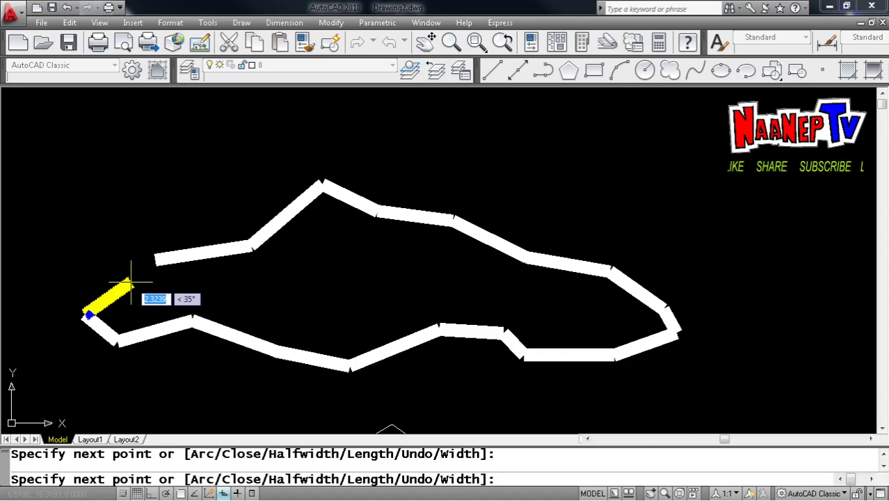
pyautogui.write('c')
pyautogui.press('Return')
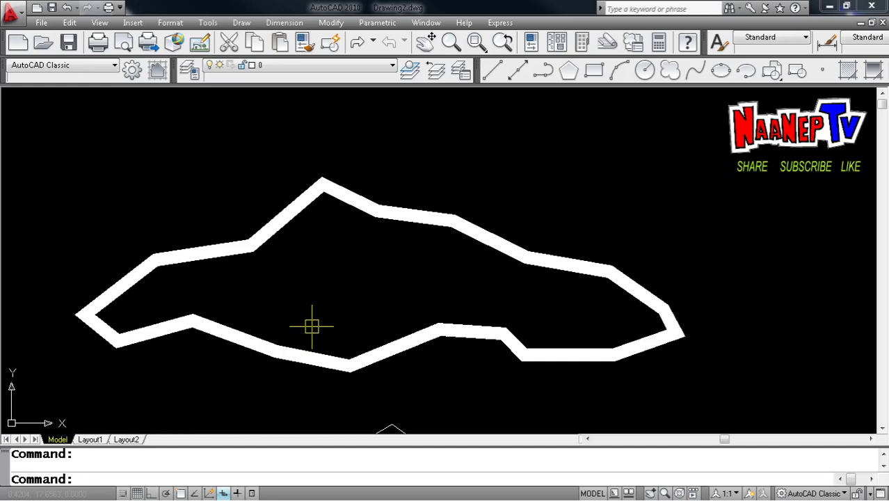
# Start a new polyline in the empty area above the thick closed outline.
pyautogui.scroll(-3, 311, 326)
pyautogui.scroll(3, 409, 312)
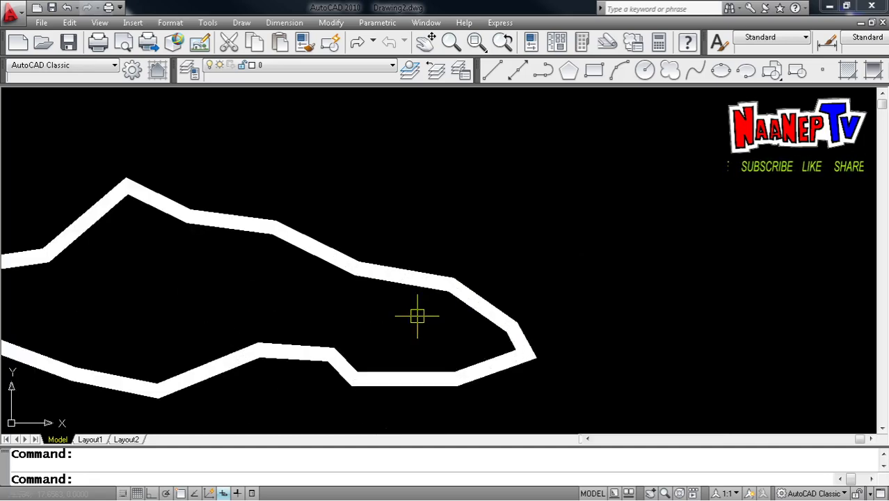
pyautogui.scroll(-3, 421, 312)
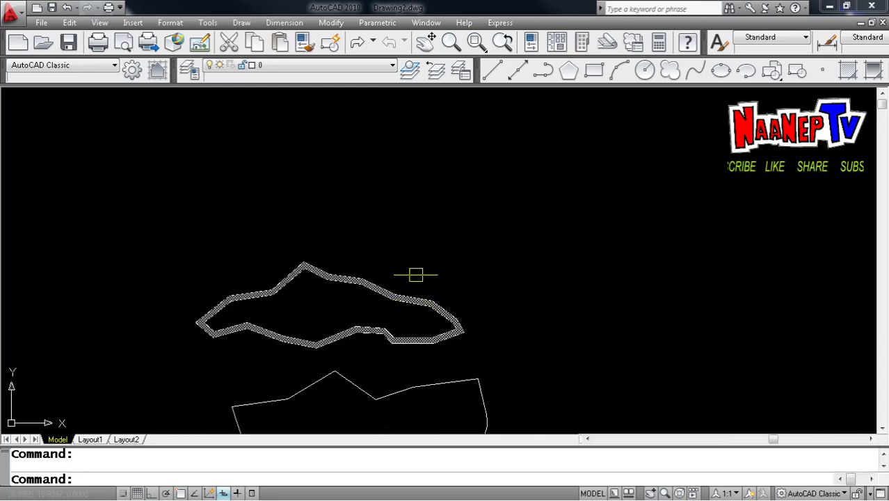
pyautogui.scroll(3, 369, 214)
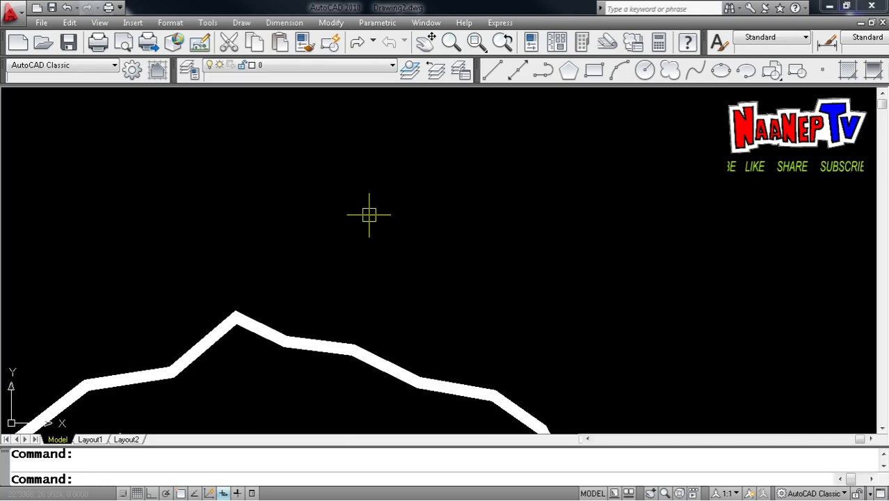
pyautogui.write('PL')
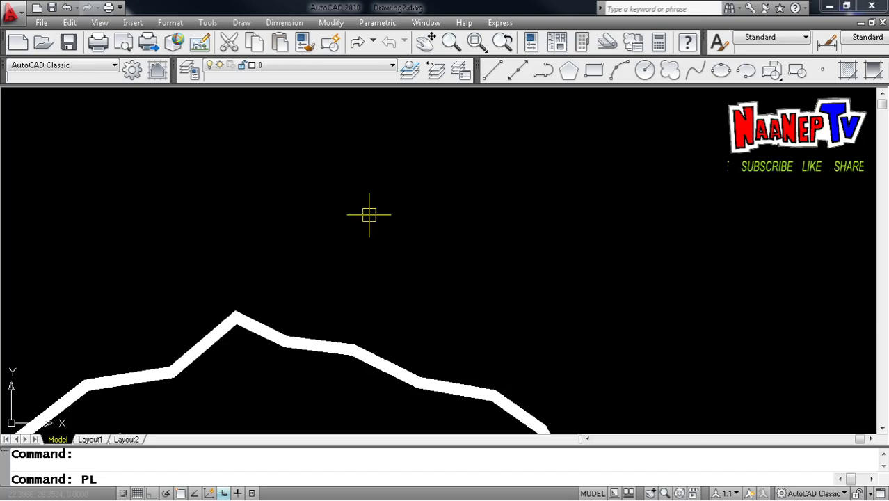
pyautogui.press('Return')
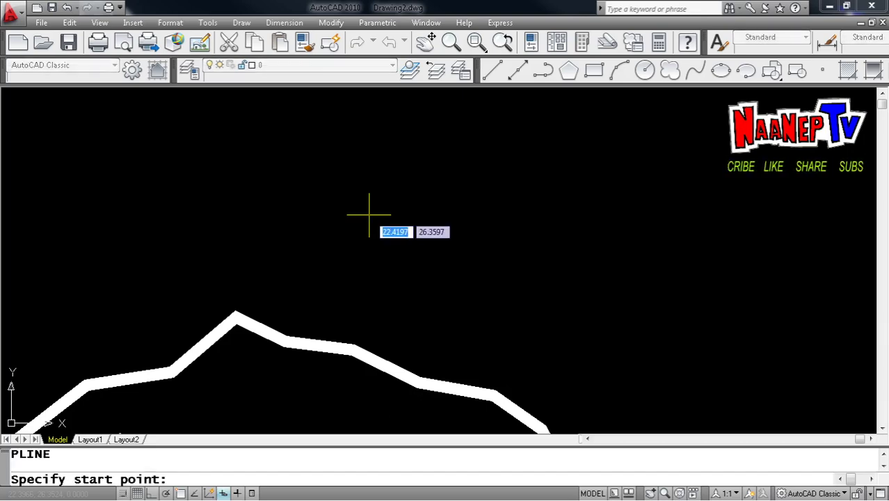
pyautogui.click(273, 205)
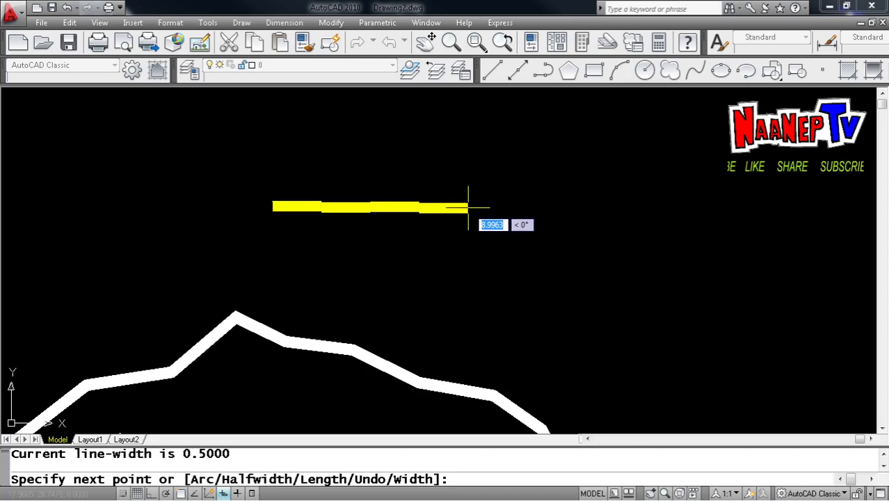
# Set the starting width to 0 and ending width to 2, and draw a nearly horizontal arrowhead segment about 4.5 units long to the right.
pyautogui.write('W')
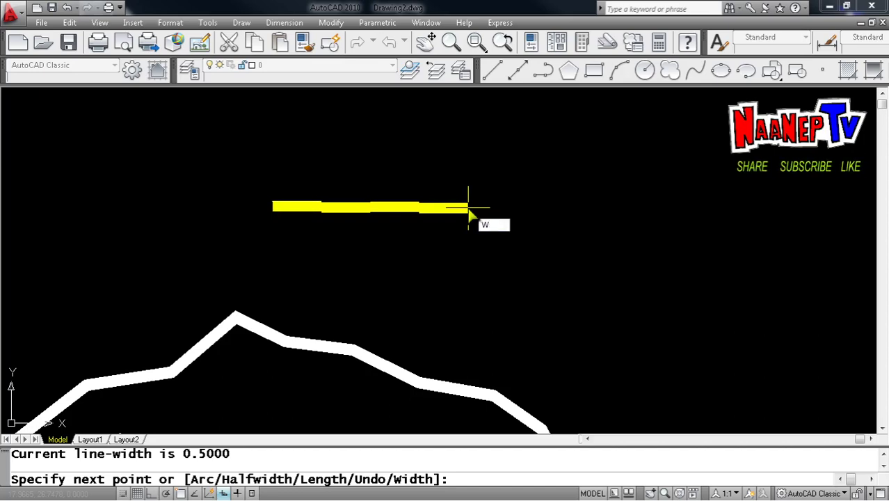
pyautogui.press('Return')
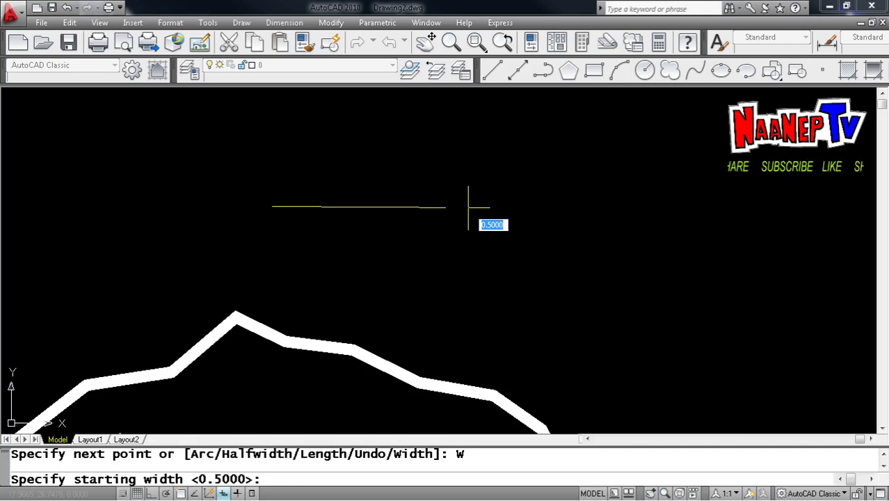
pyautogui.write('0')
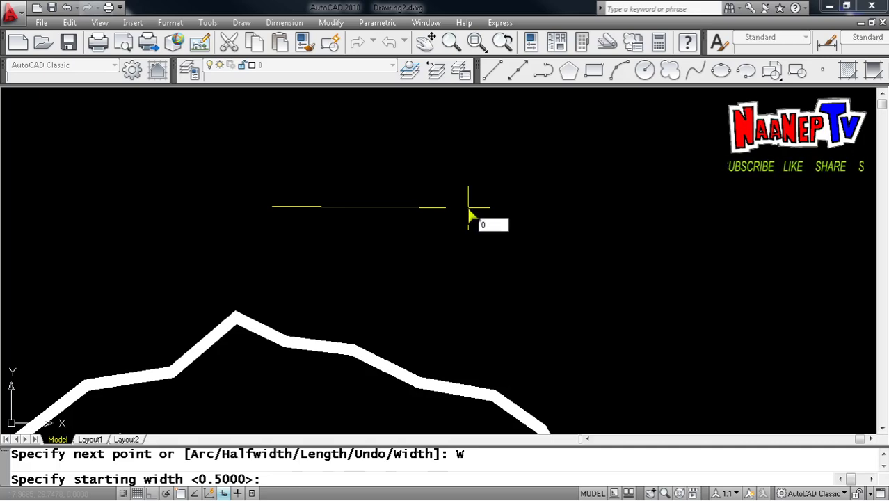
pyautogui.press('Return')
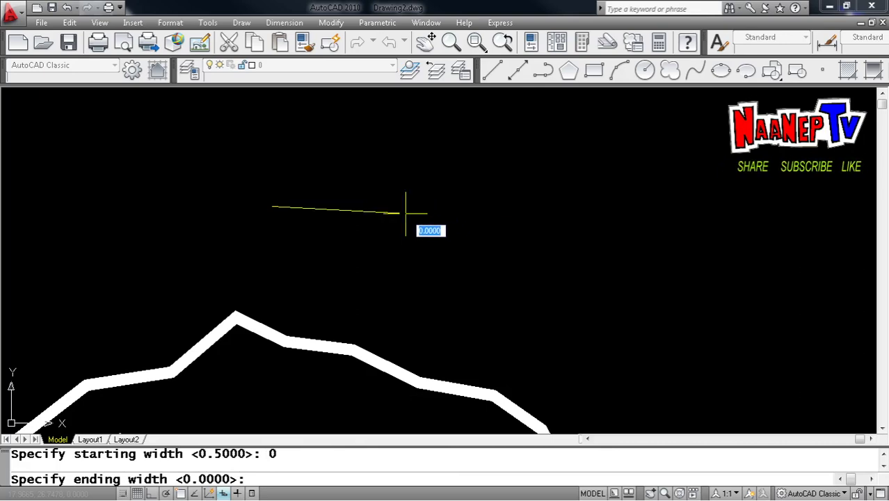
pyautogui.write('2')
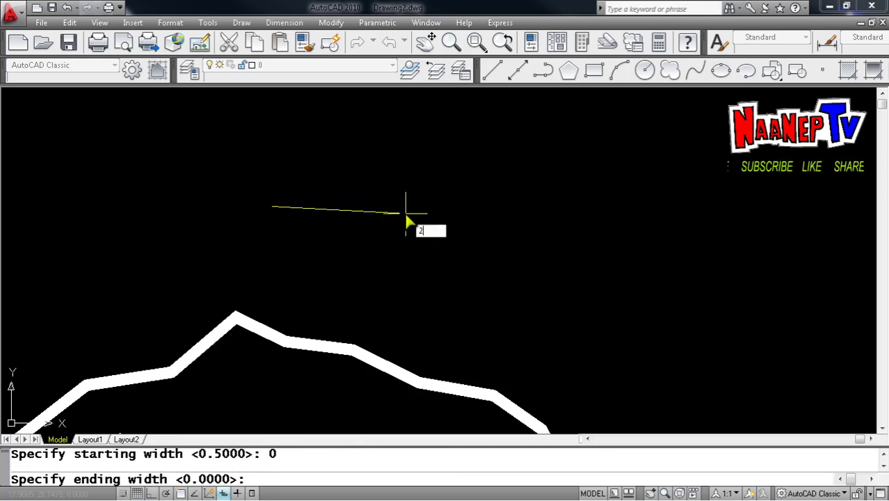
pyautogui.press('Return')
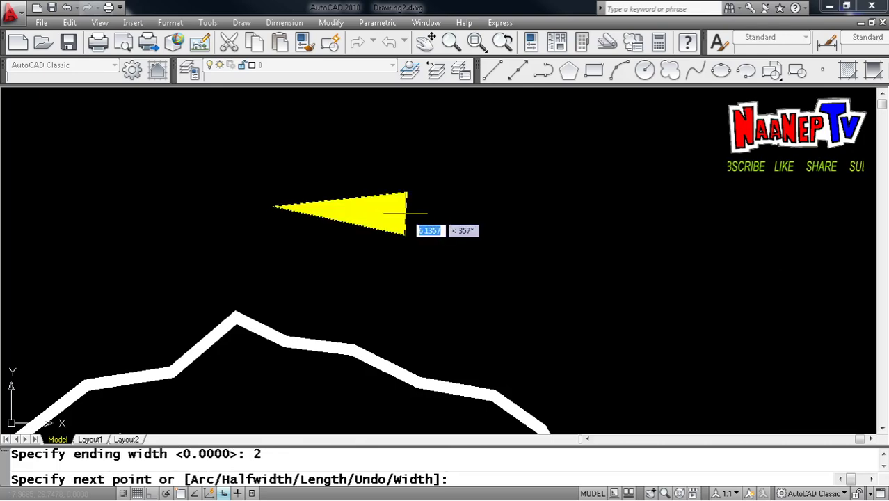
pyautogui.click(370, 205)
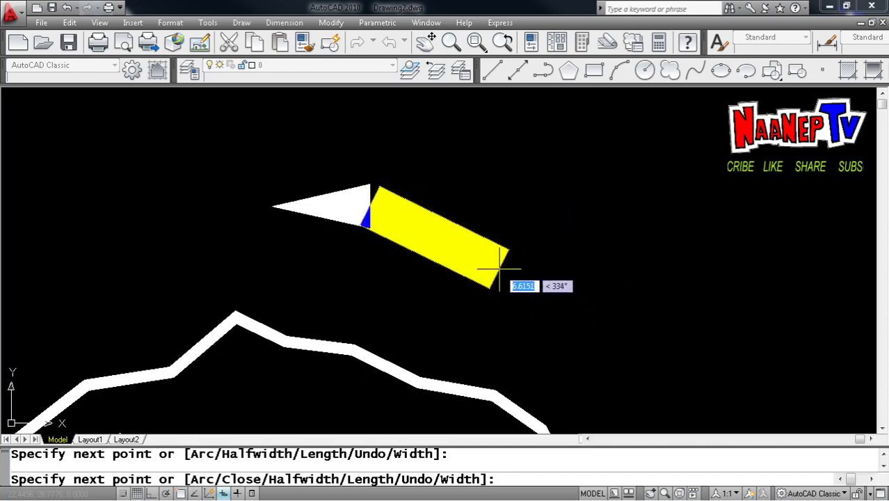
# Set the starting and ending width to 1 for the segment following the arrowhead.
pyautogui.write('W')
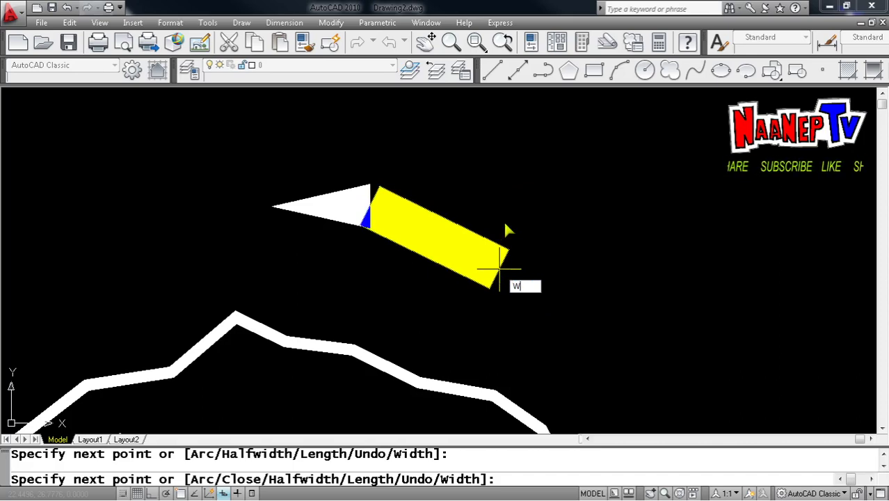
pyautogui.press('Return')
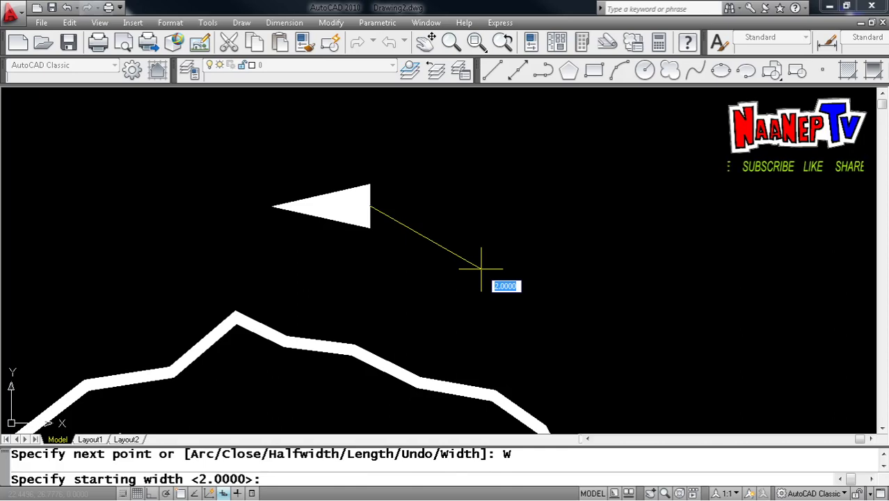
pyautogui.write('1')
pyautogui.press('Return')
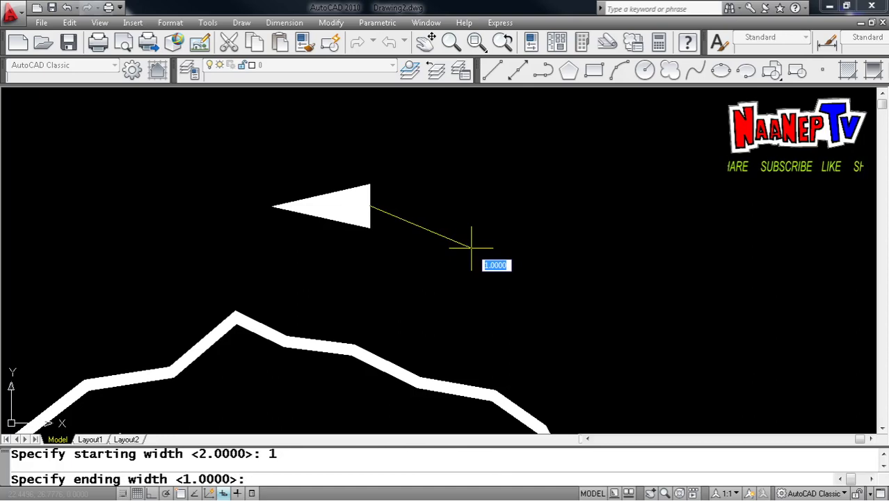
pyautogui.press('Return')
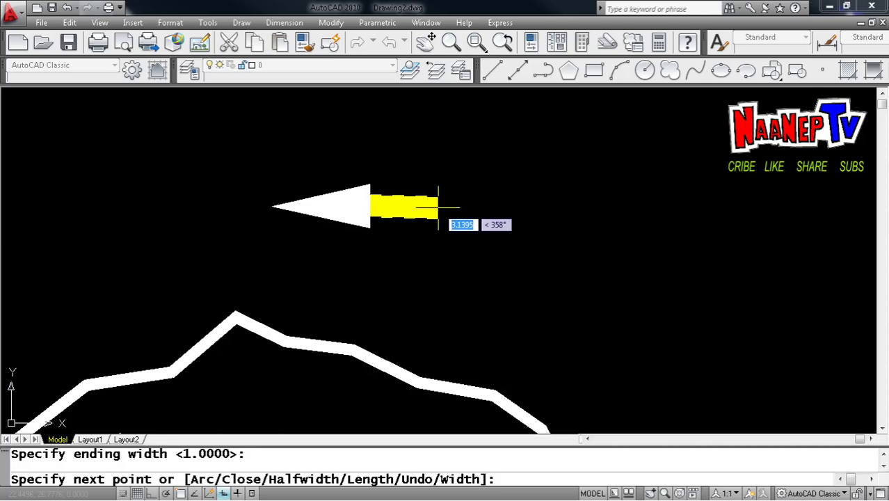
# Turn Ortho on, draw the horizontal arrow shaft about 2.6 units long from the arrowhead's base, and end the polyline.
pyautogui.press('F8')
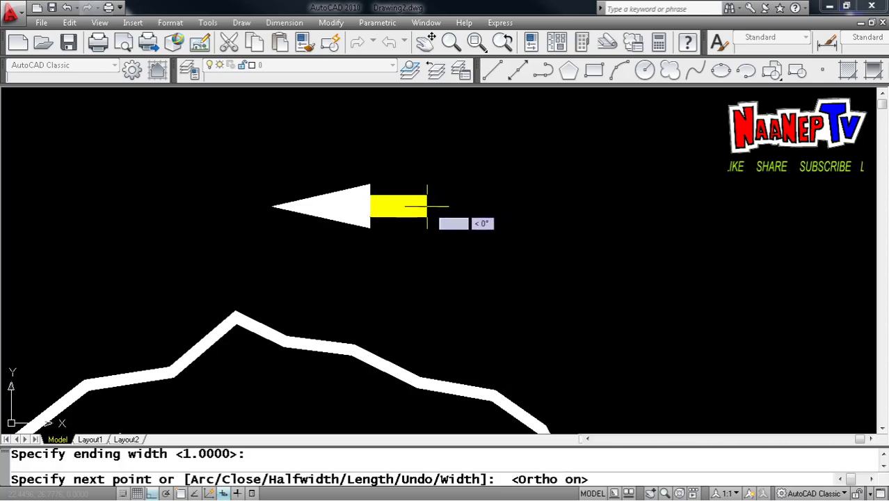
pyautogui.click(427, 207)
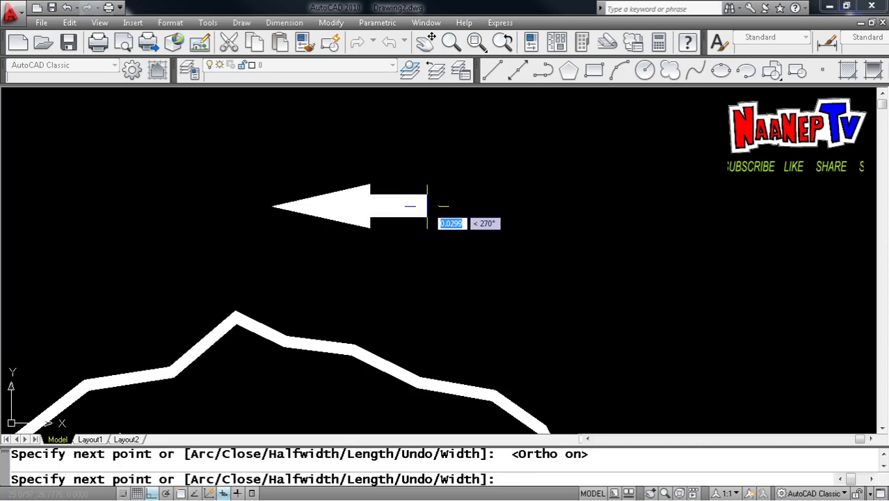
pyautogui.press('Return')
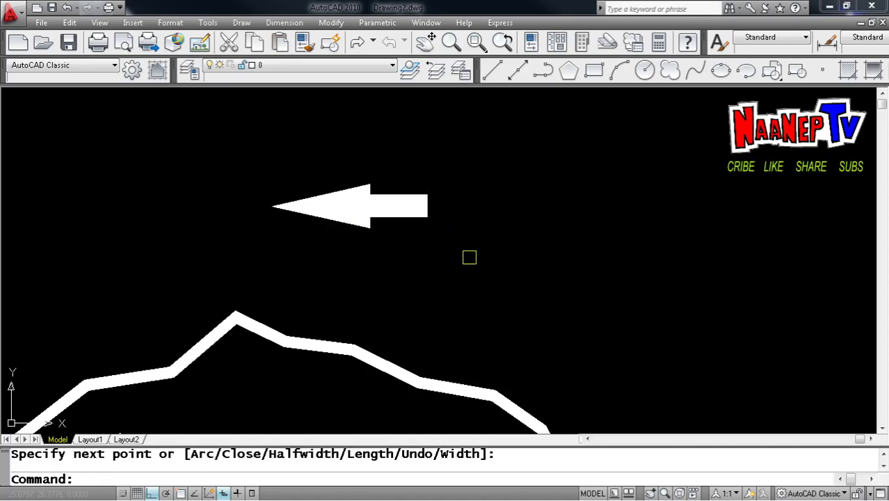
pyautogui.scroll(-4, 331, 249)
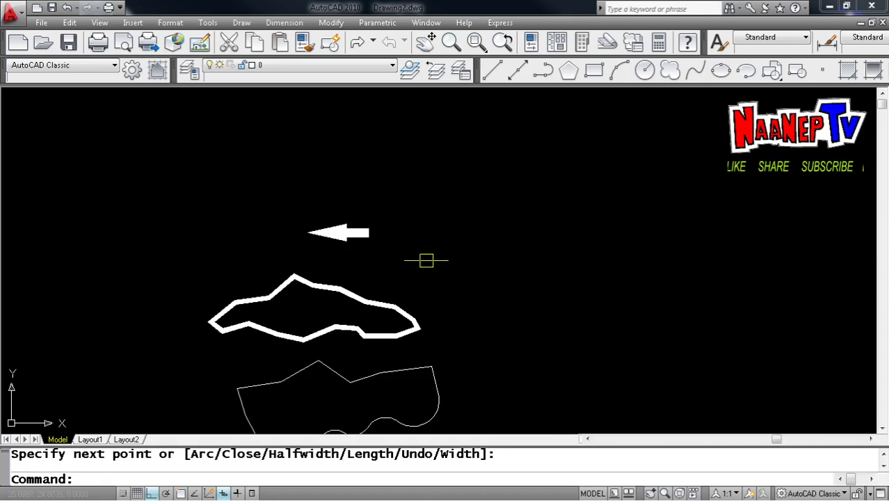
pyautogui.scroll(3, 435, 261)
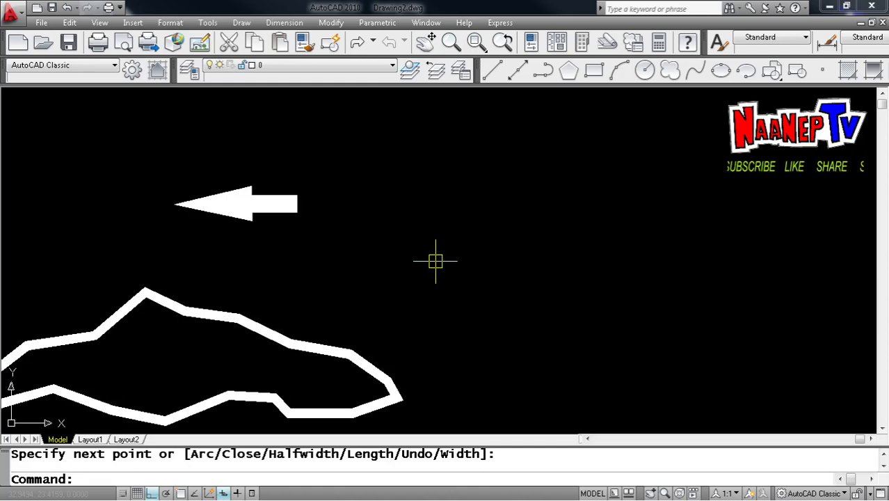
pyautogui.scroll(-2, 360, 269)
pyautogui.scroll(3, 360, 270)
pyautogui.scroll(-2, 464, 294)
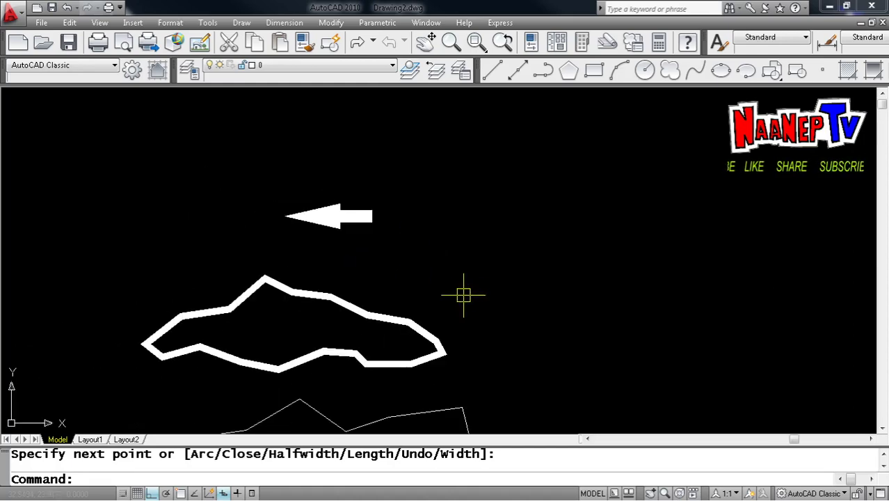
pyautogui.press('Escape')
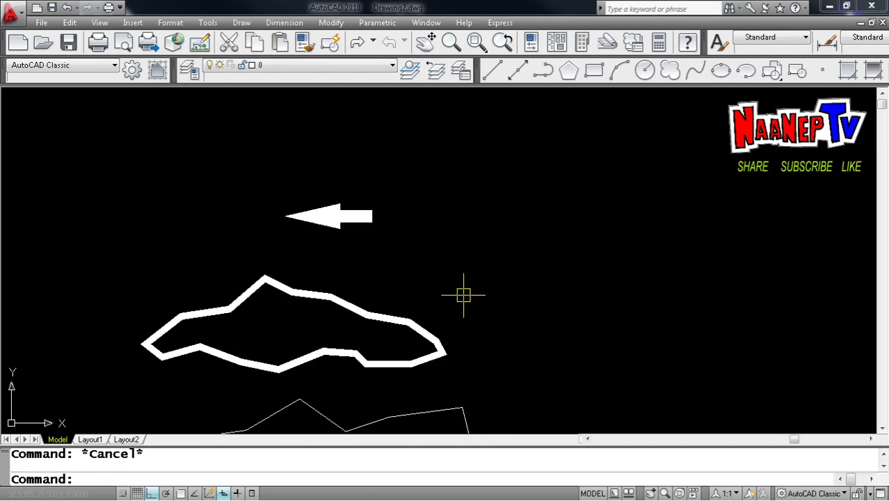
pyautogui.write('PLS')
pyautogui.press('Return')
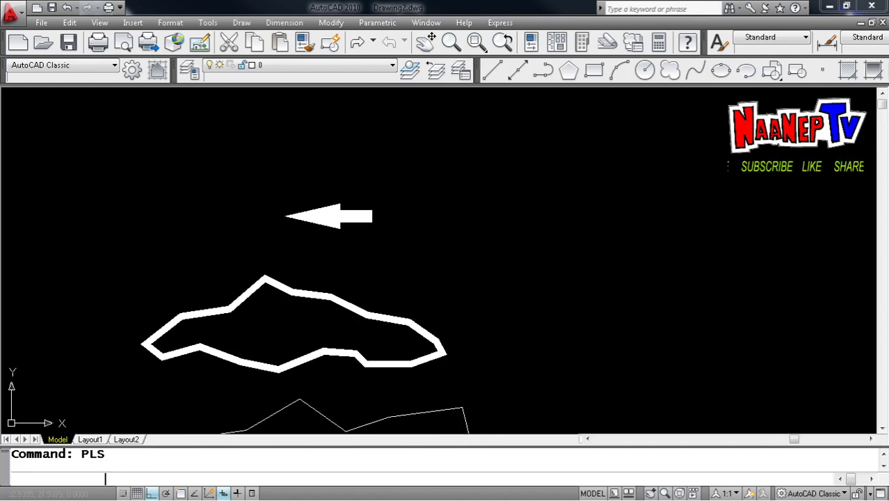
pyautogui.press('Escape')
# Start a polyline of width 1 to the right of the arrow and, with Ortho on, draw a horizontal first segment about 12 units long.
pyautogui.write('PL')
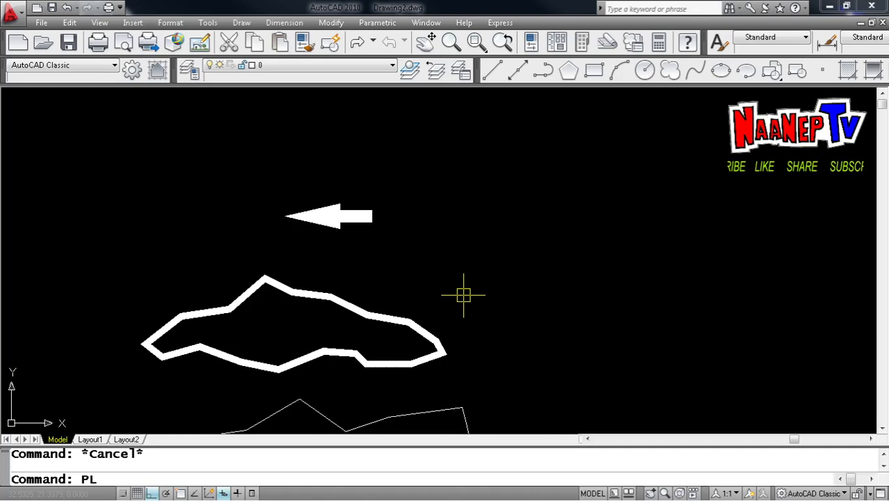
pyautogui.press('Return')
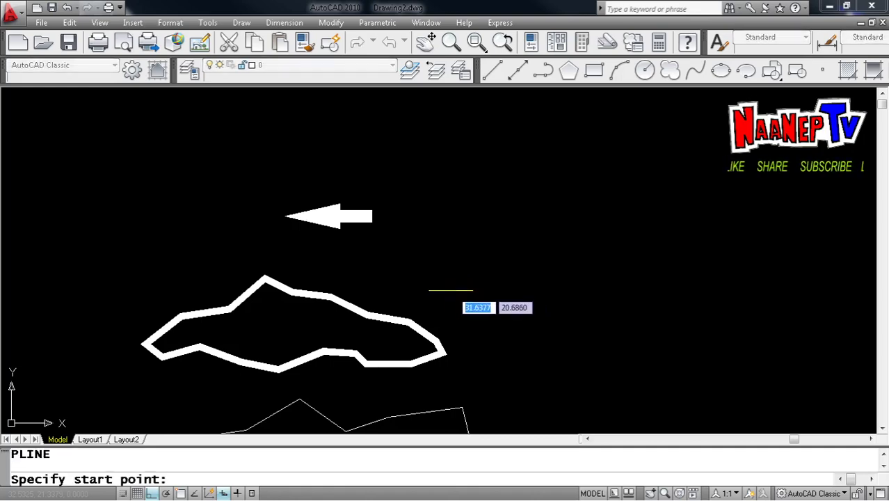
pyautogui.click(445, 279)
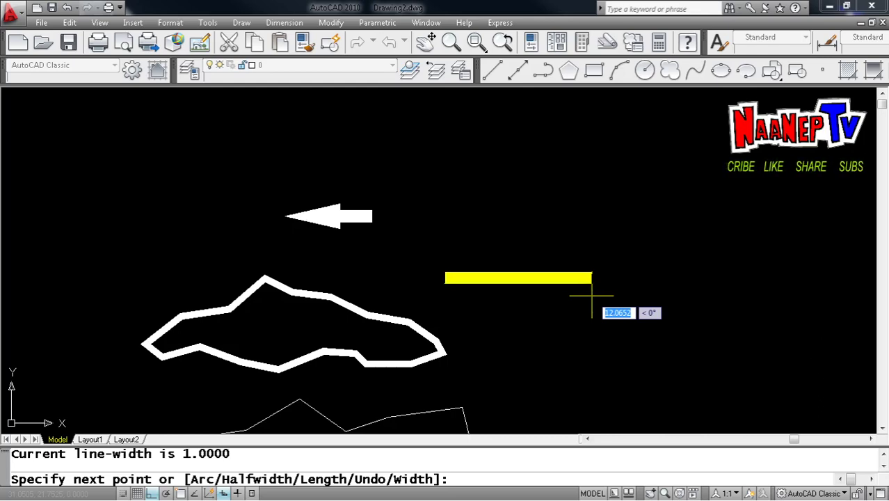
pyautogui.press('F8')
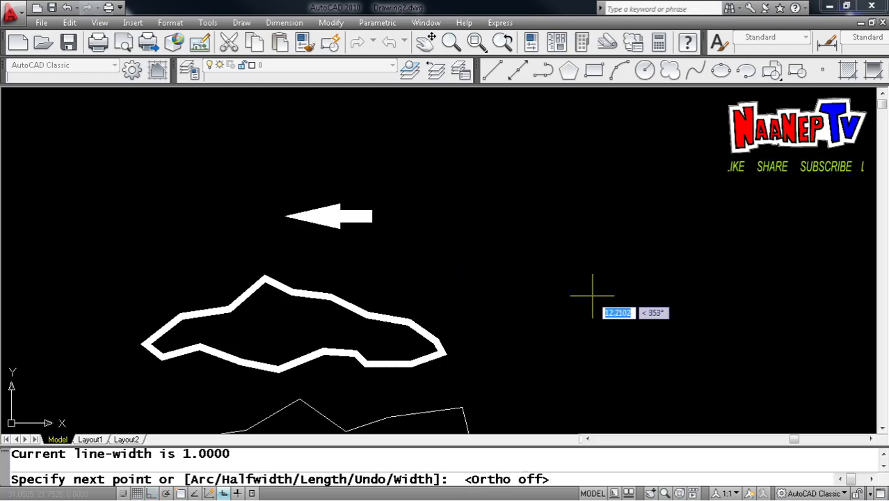
pyautogui.press('F8')
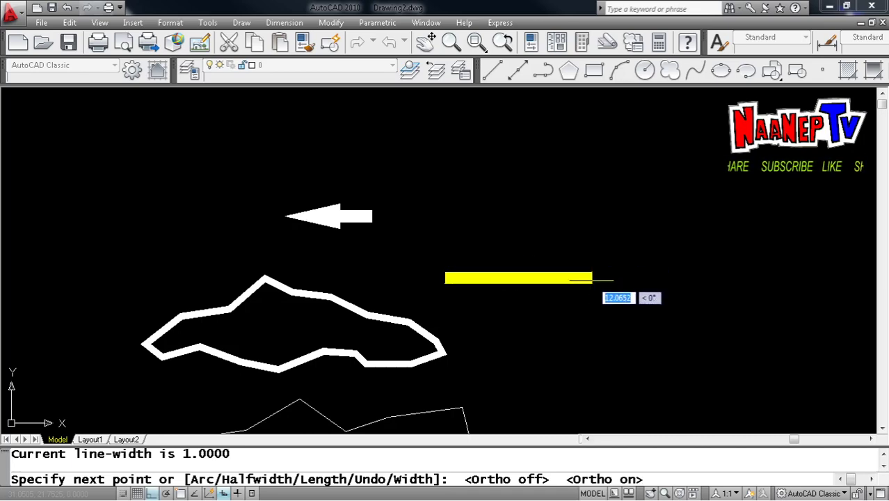
pyautogui.click(592, 277)
# Continue the polyline as ascending stair steps: up, right, up about 6.7 units, and right again.
pyautogui.click(591, 200)
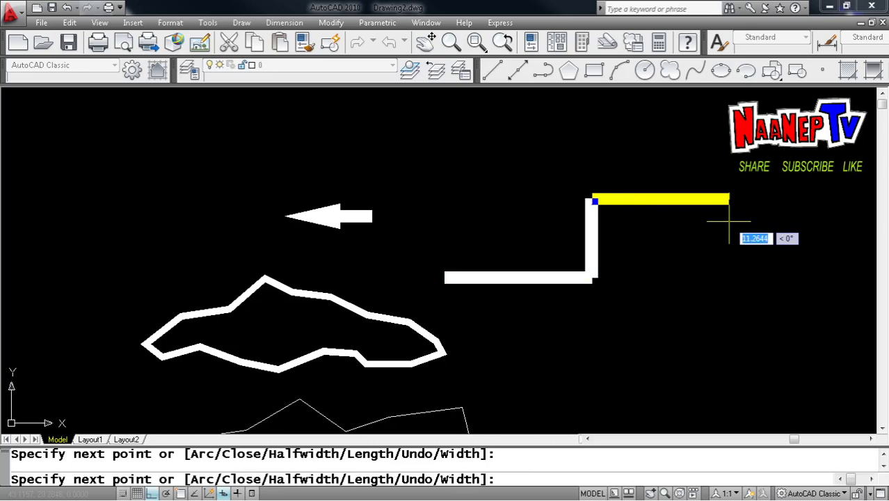
pyautogui.click(702, 199)
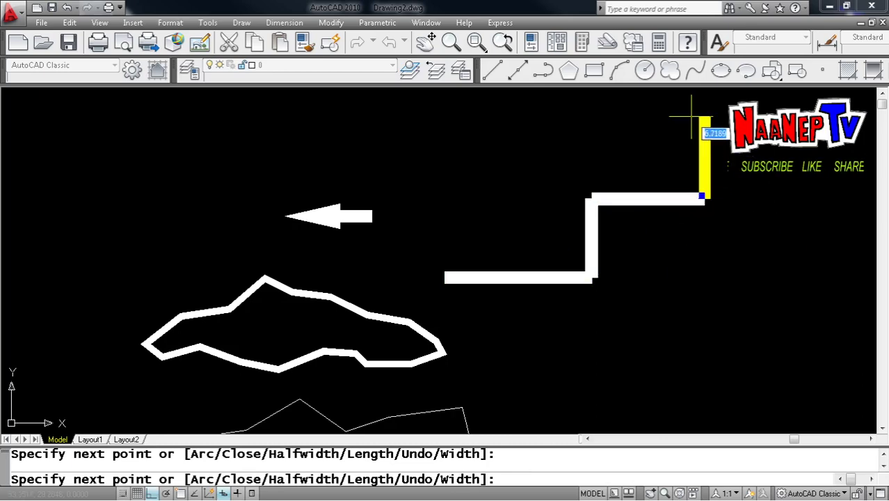
pyautogui.click(702, 116)
pyautogui.click(790, 116)
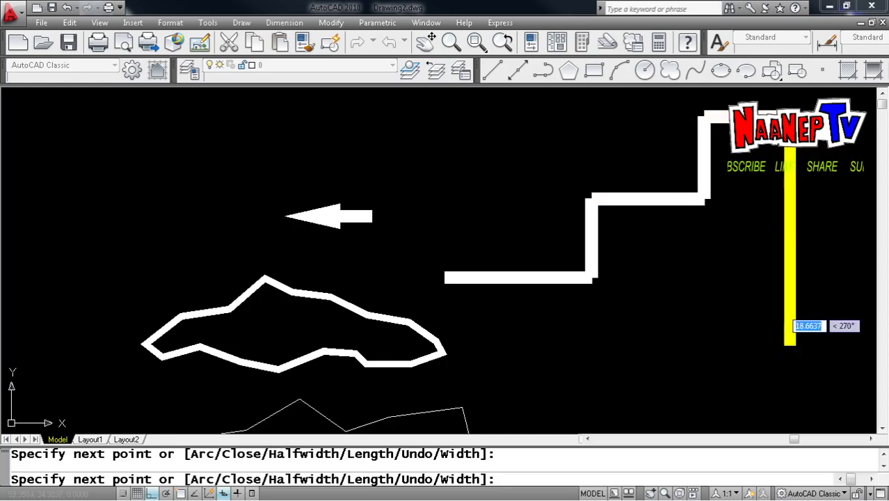
# Draw the long vertical side downward, the base back to the left in two segments, and a small notch going up and left.
pyautogui.click(774, 361)
pyautogui.click(639, 361)
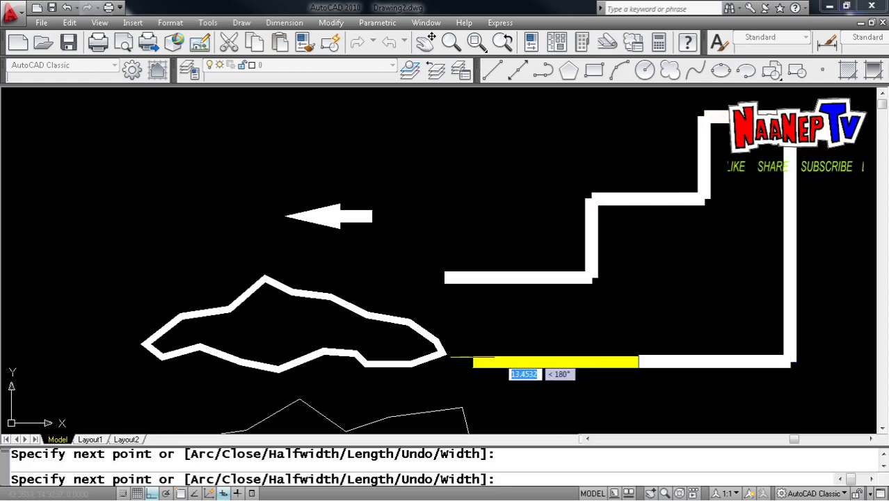
pyautogui.click(471, 361)
pyautogui.click(470, 329)
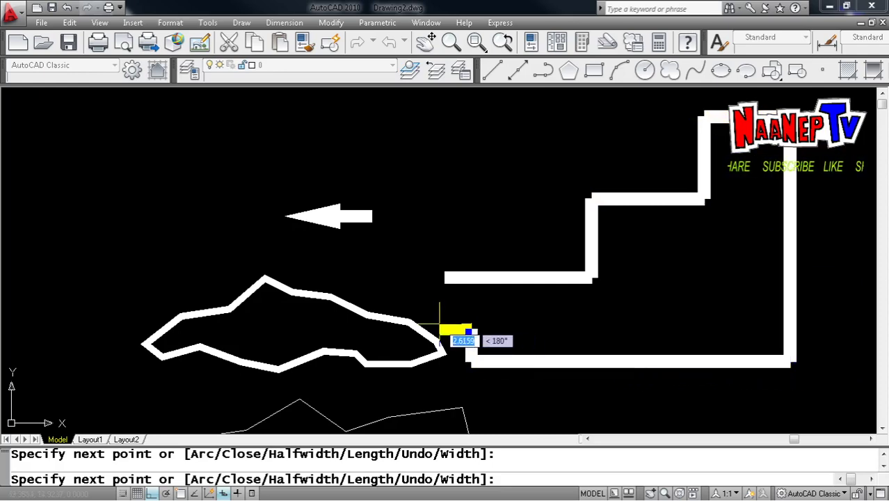
pyautogui.click(441, 328)
# Draw the final vertical segment up to the level of the first segment using the Perpendicular snap, and end the polyline.
pyautogui.write('P')
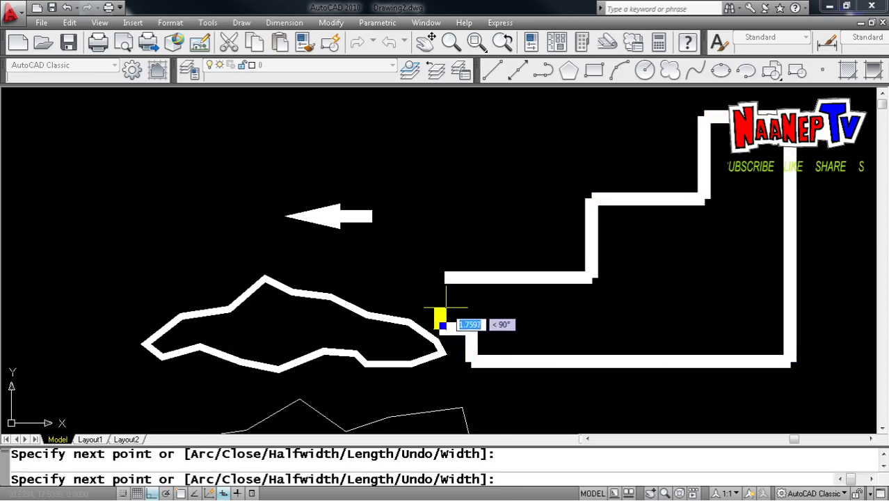
pyautogui.write('ER')
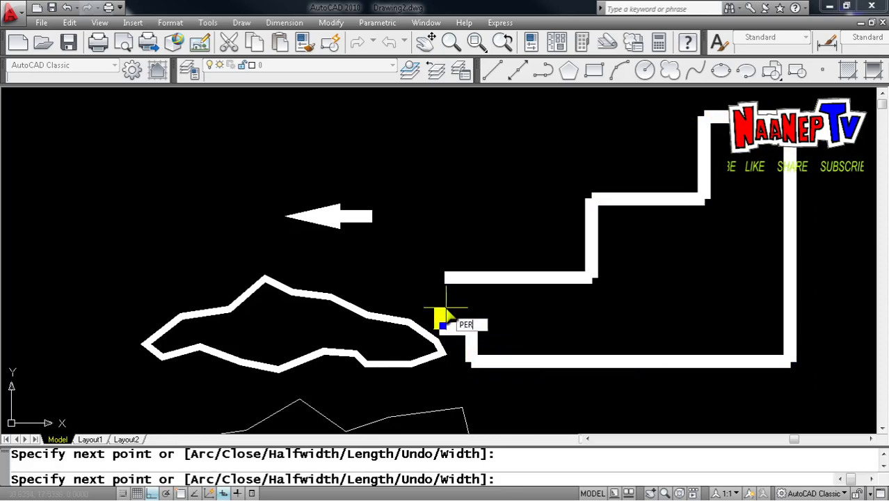
pyautogui.press('Return')
pyautogui.click(466, 274)
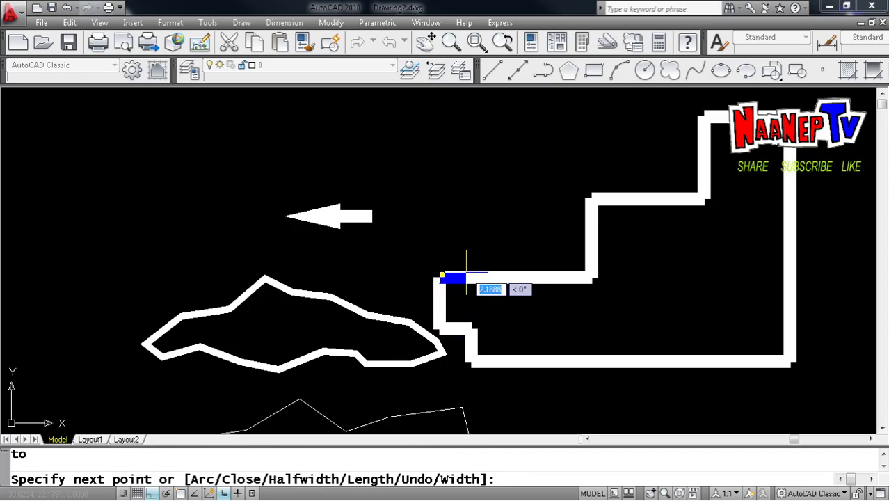
pyautogui.press('Return')
# Examine the stepped polyline together with the arrow, the thick outline and the thin line-and-arc shape.
pyautogui.scroll(-2, 416, 269)
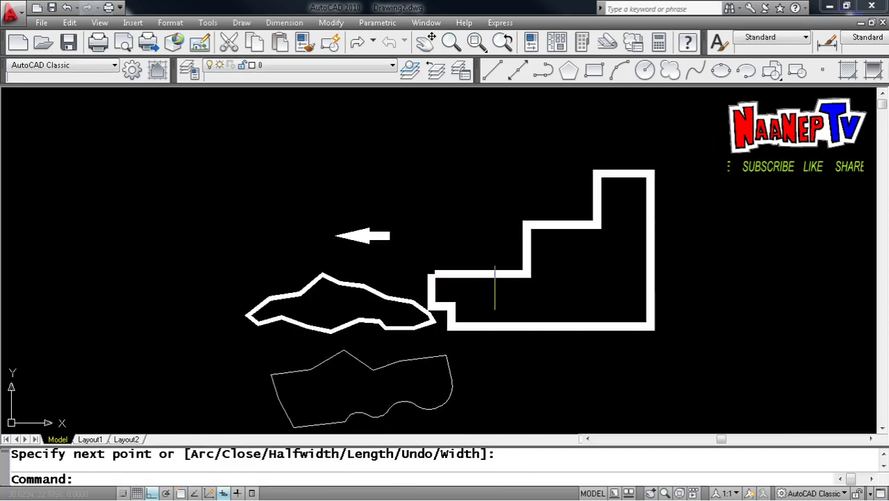
pyautogui.scroll(3, 493, 288)
pyautogui.scroll(-4, 491, 287)
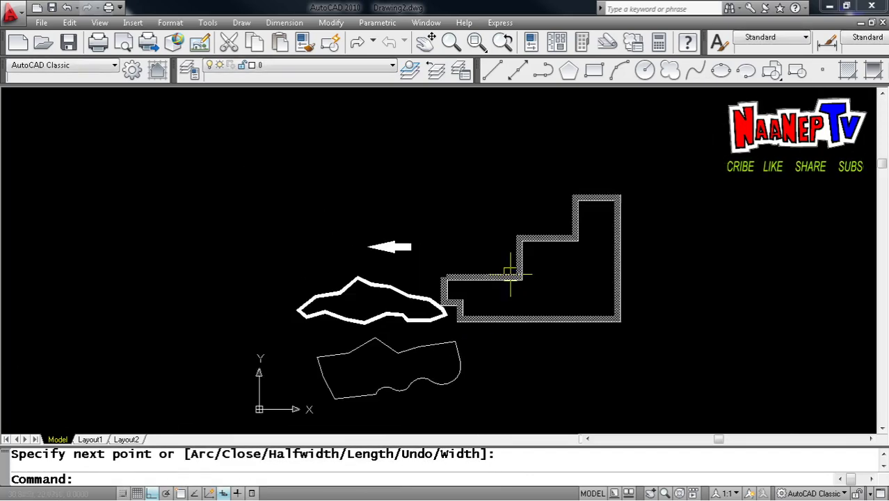
pyautogui.scroll(3, 510, 274)
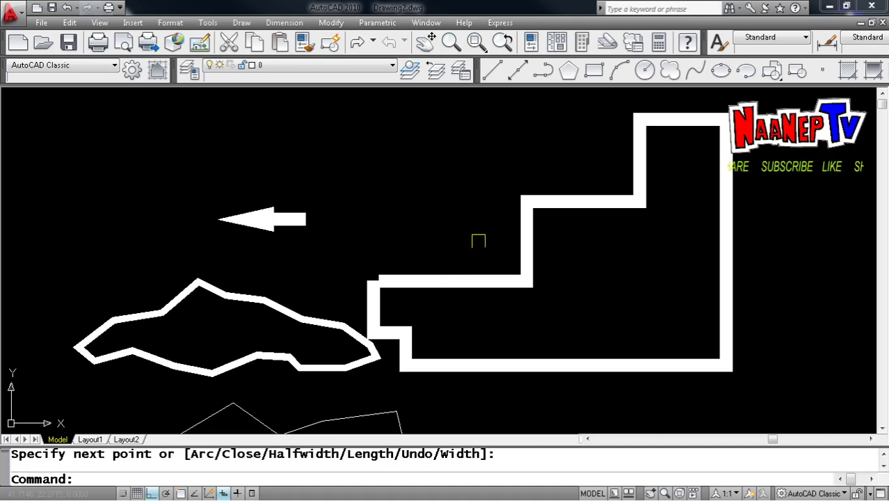
pyautogui.scroll(-3, 400, 233)
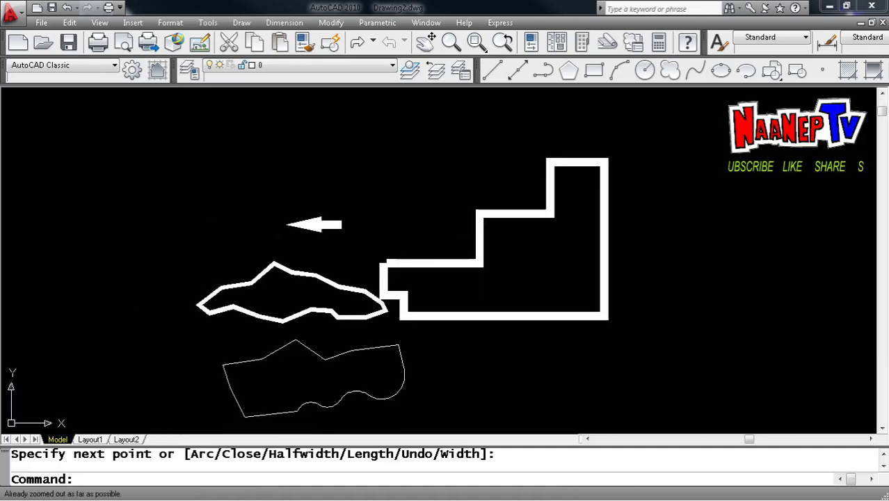
pyautogui.scroll(6, 348, 334)
pyautogui.scroll(-3, 489, 334)
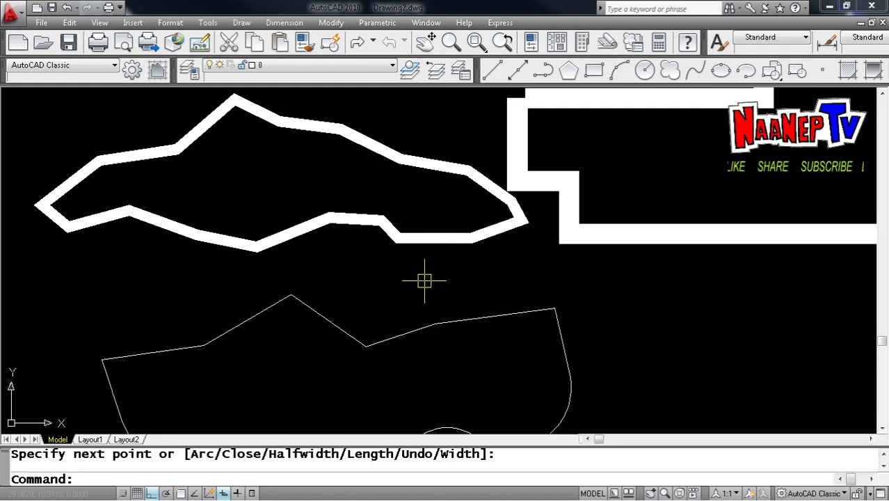
pyautogui.scroll(-2, 425, 280)
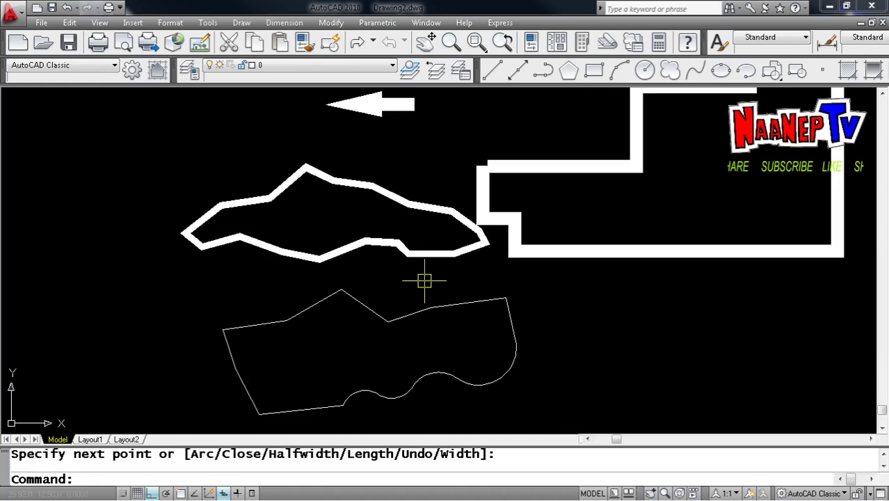